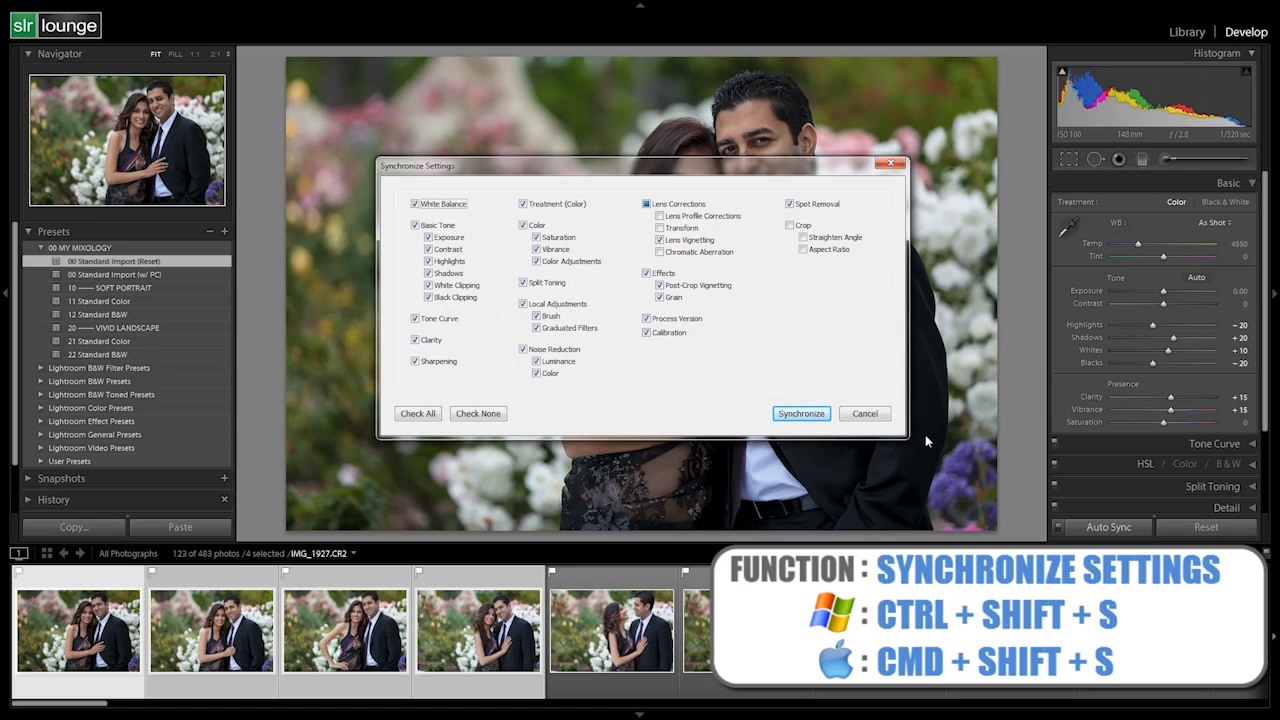
Step: Review the Synchronize Settings options for the four selected photos and close them without synchronizing
left_click(869, 414)
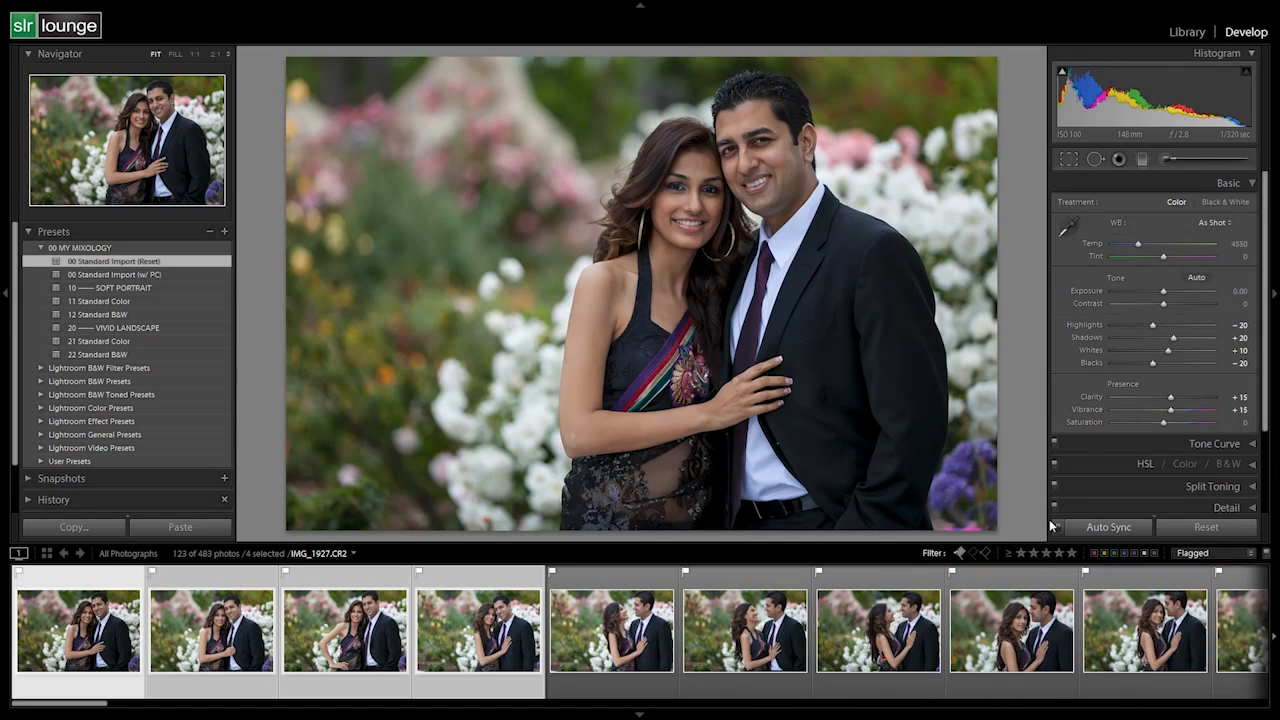
left_click(1056, 528)
left_click(1108, 527)
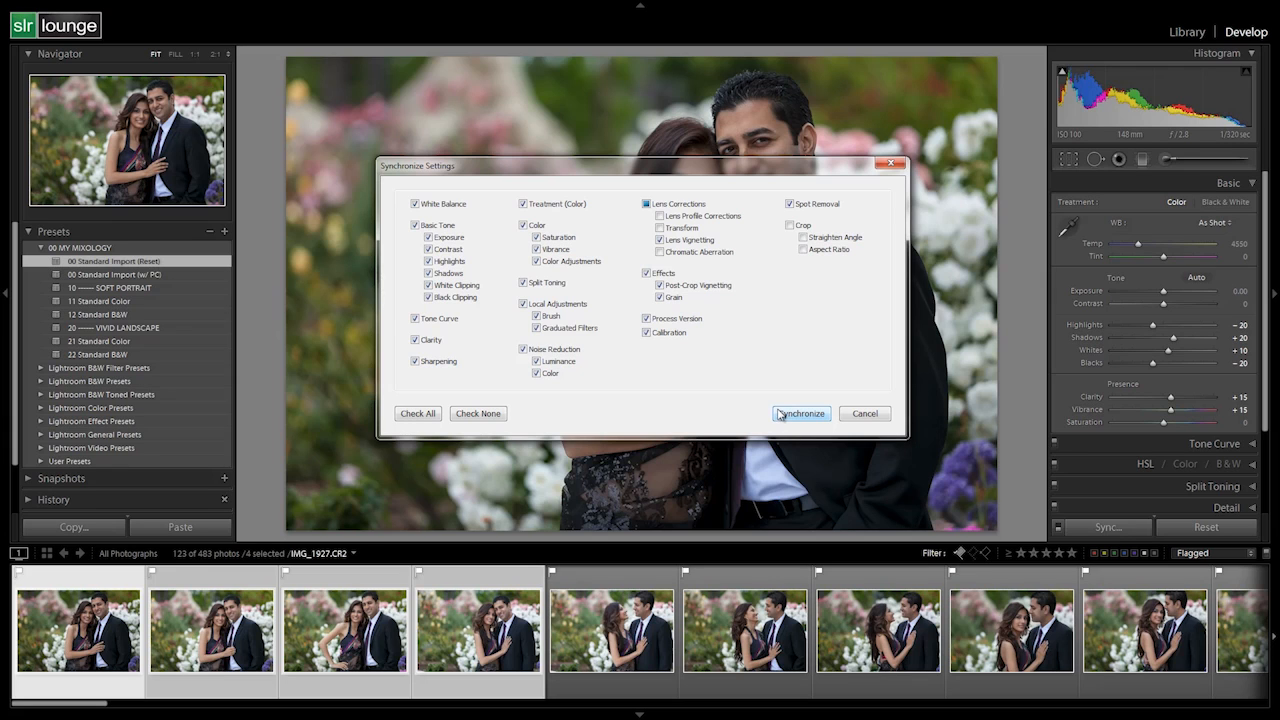
left_click(866, 414)
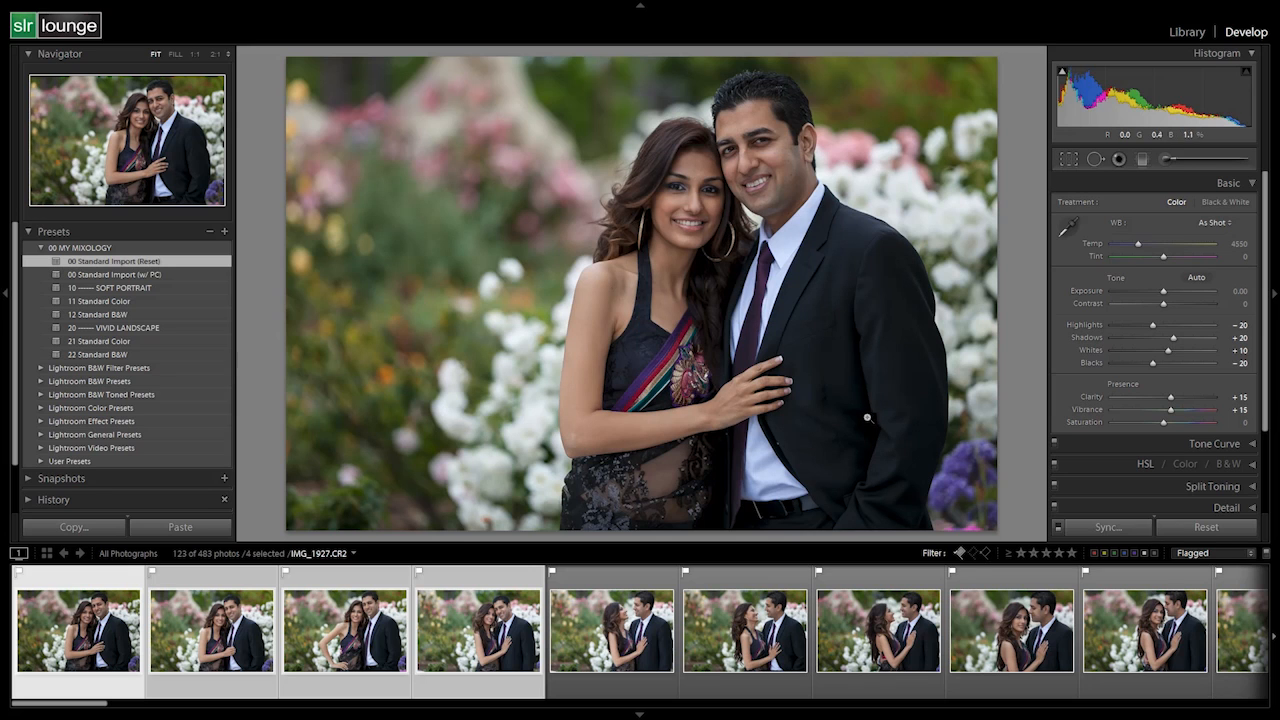
Step: Lower the exposure of the sixth photo, IMG_1947, to −3.43 and apply its settings to the next photo with Previous
left_click(616, 610)
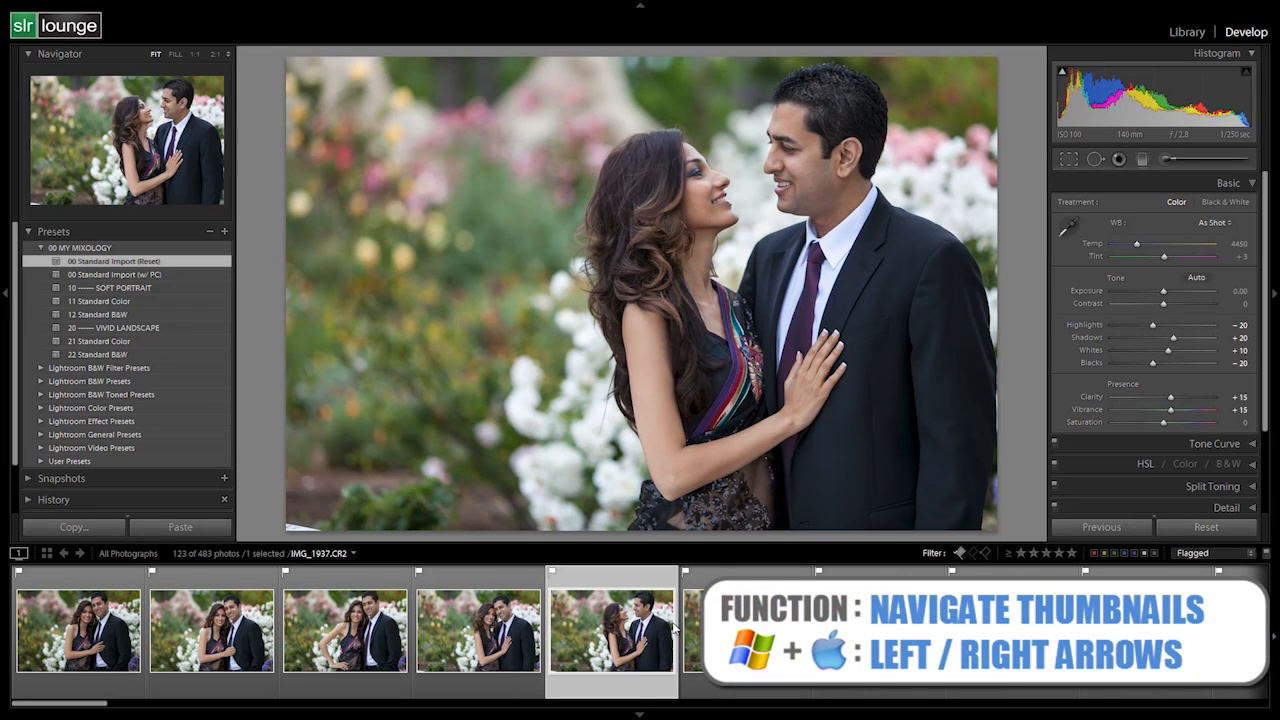
key("Right")
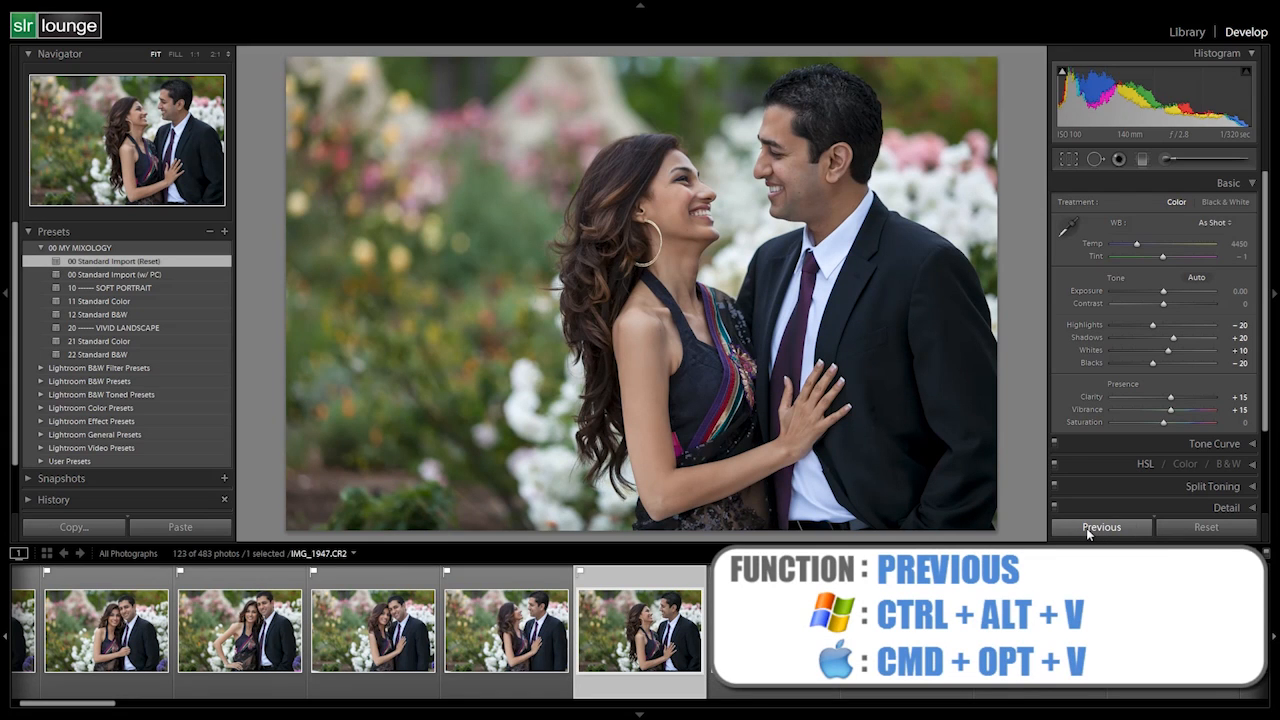
key("alt")
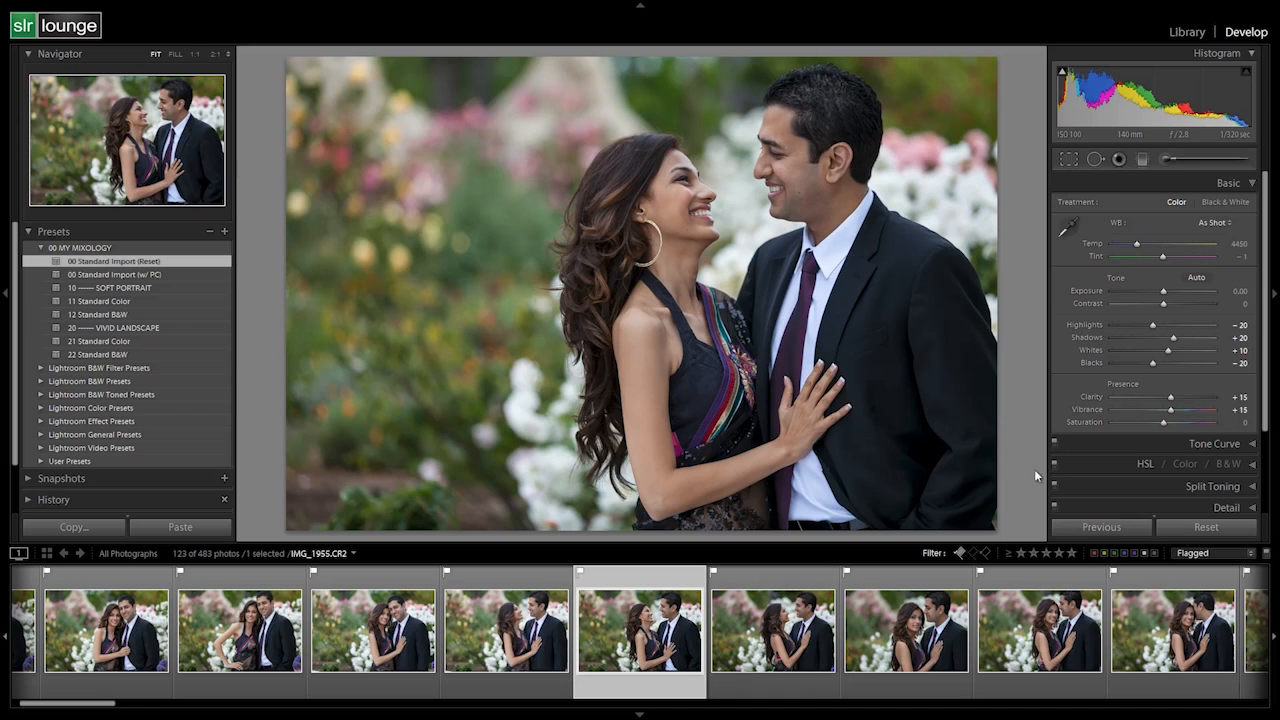
left_click(1127, 292)
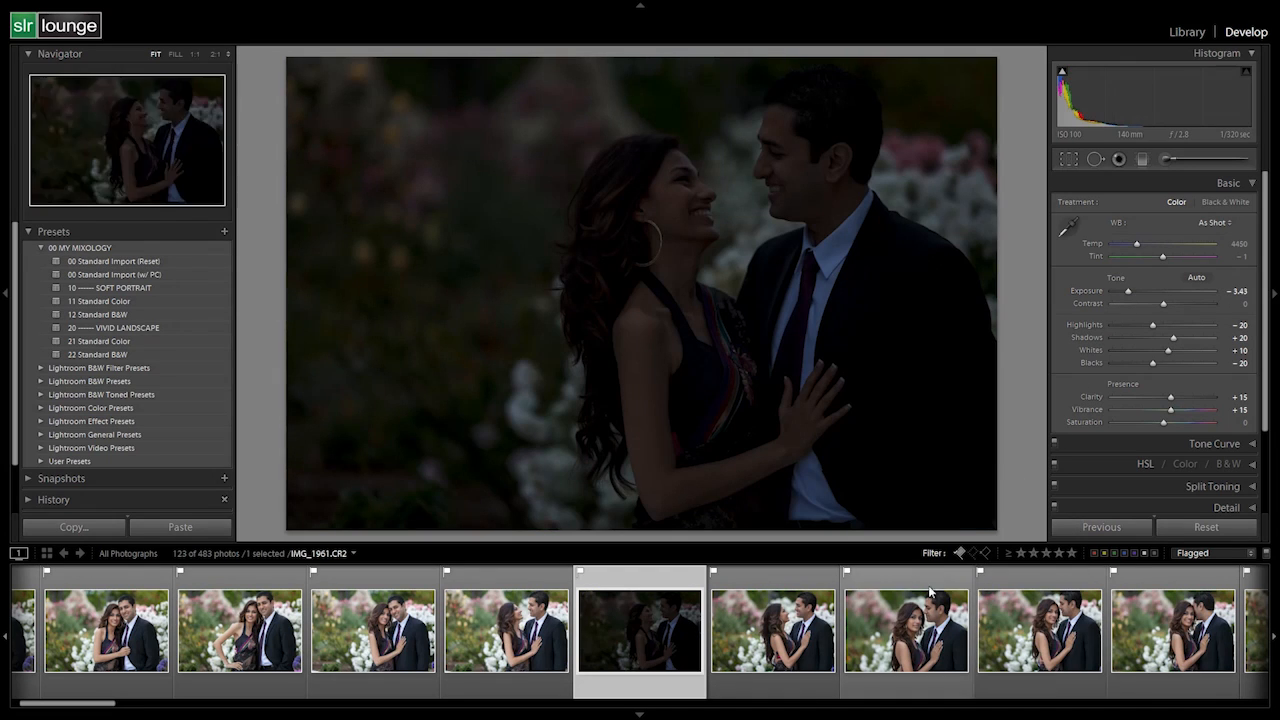
left_click(755, 615)
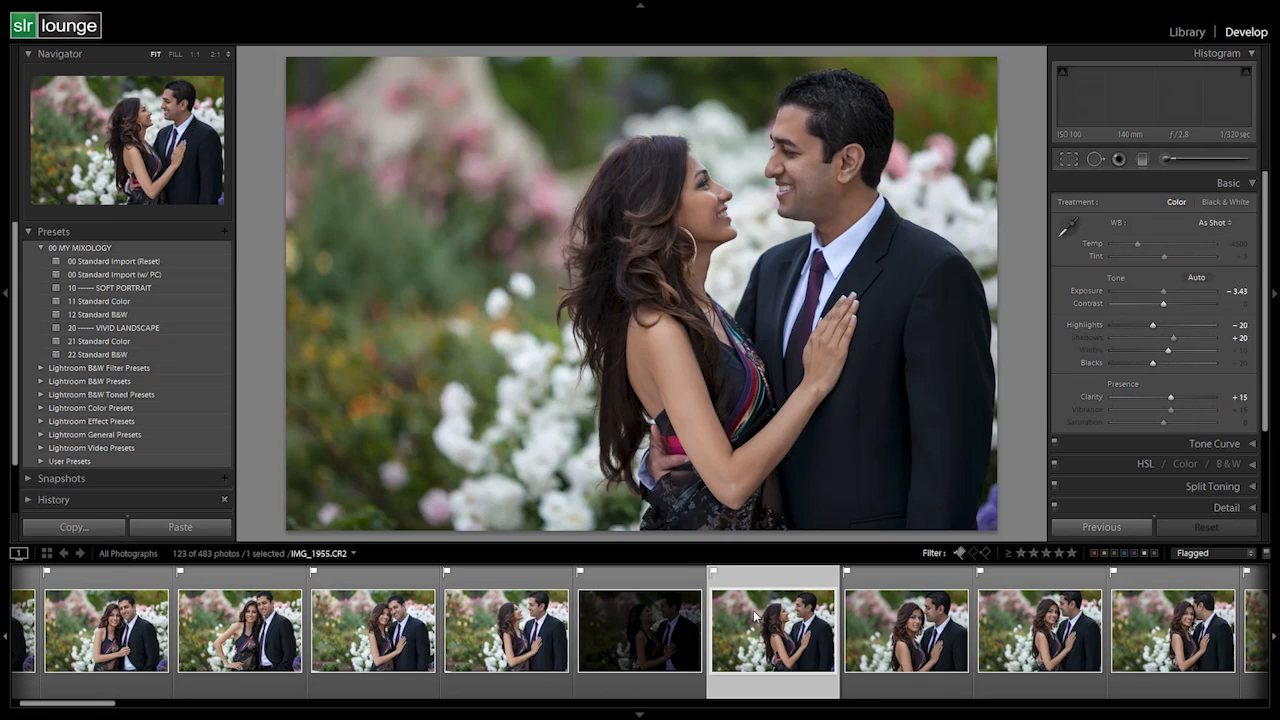
key("ctrl+alt+v")
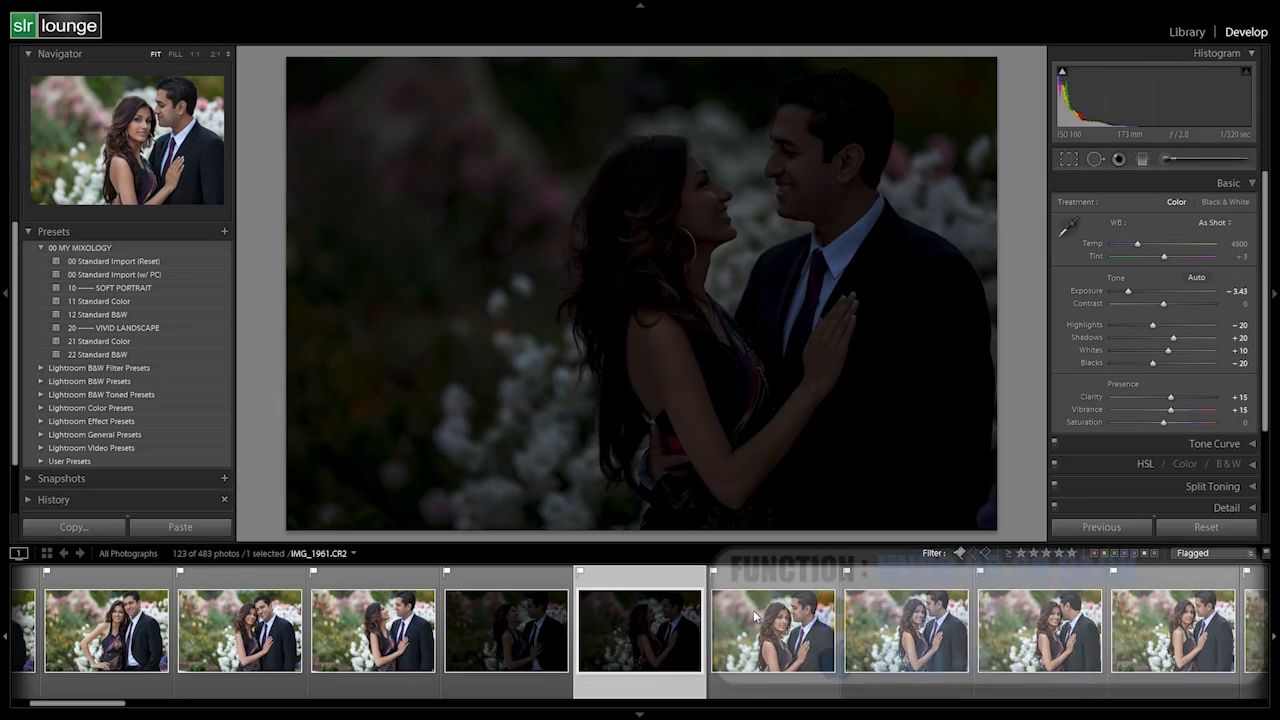
Step: Undo the settings copied to the next photo and the exposure change on IMG_1947
key("ctrl+z")
key("ctrl+z")
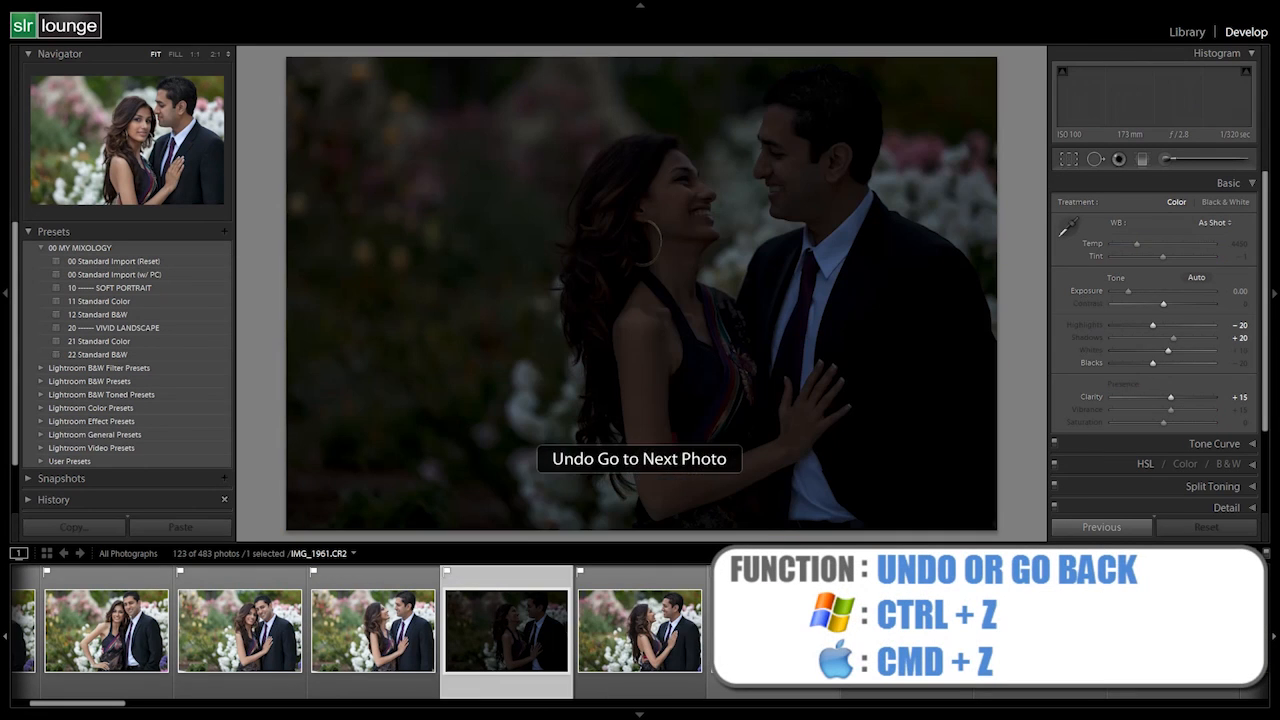
key("ctrl+z")
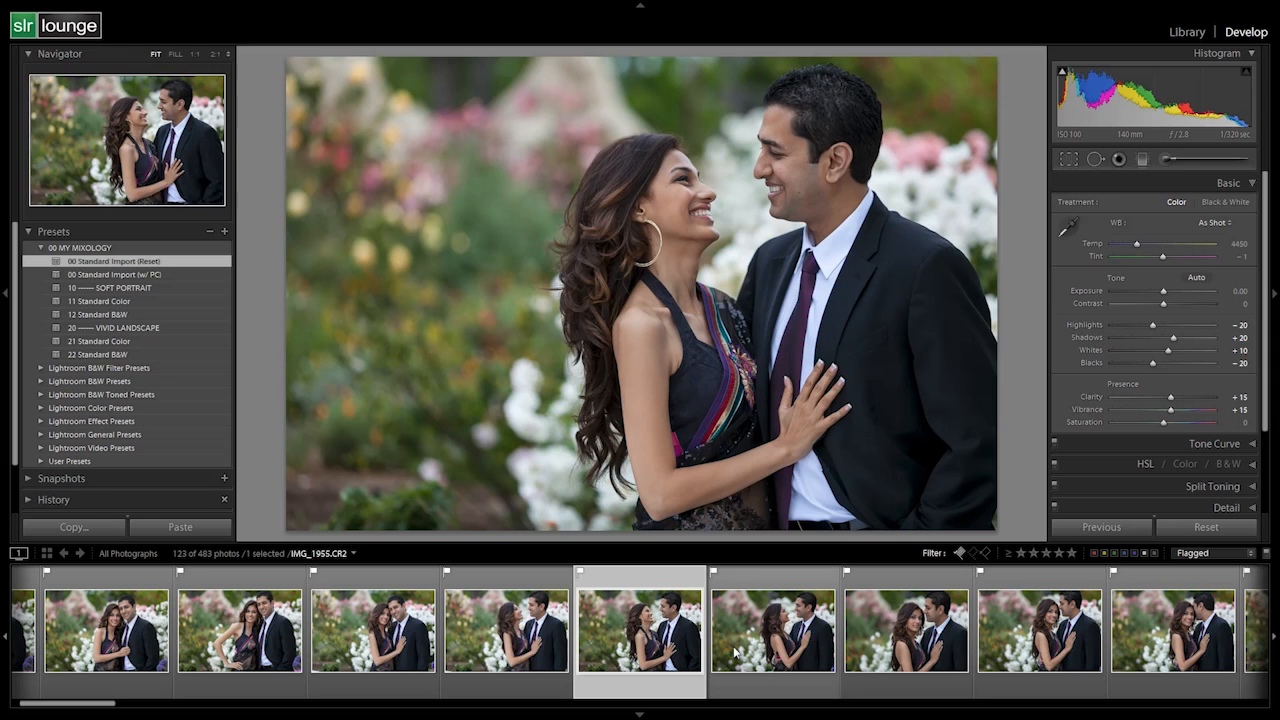
left_click(920, 628)
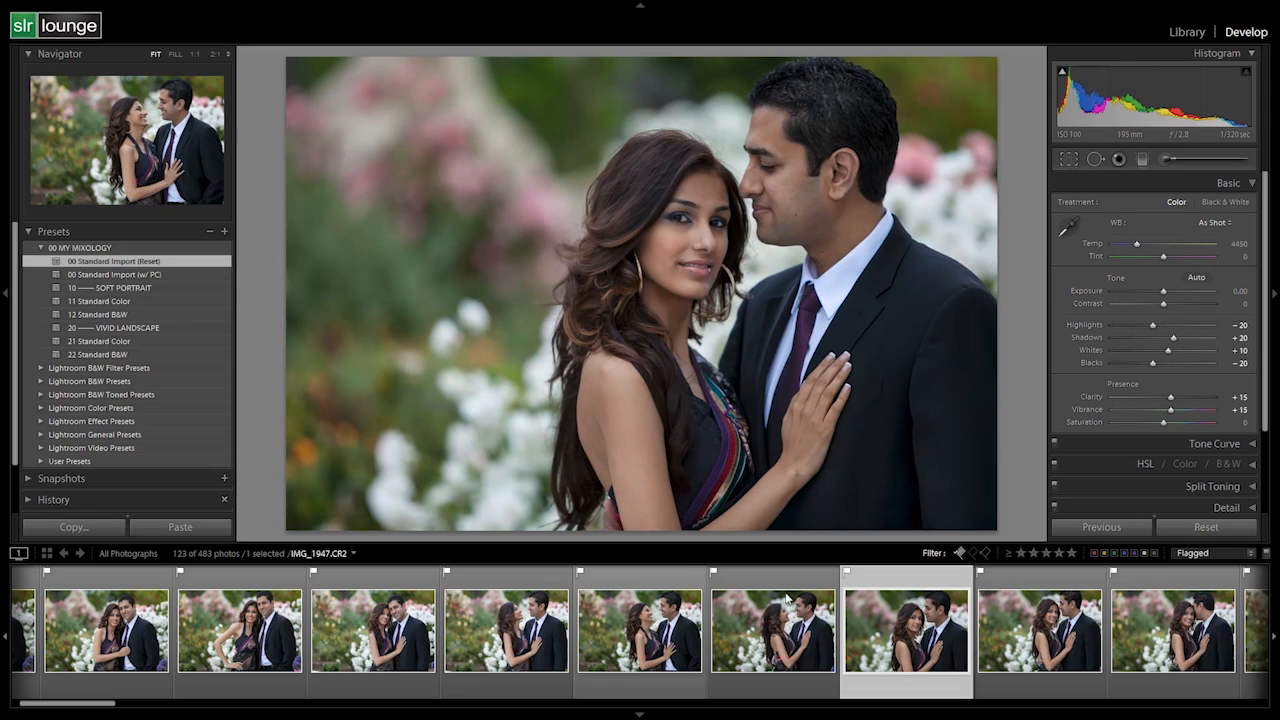
left_click(641, 645)
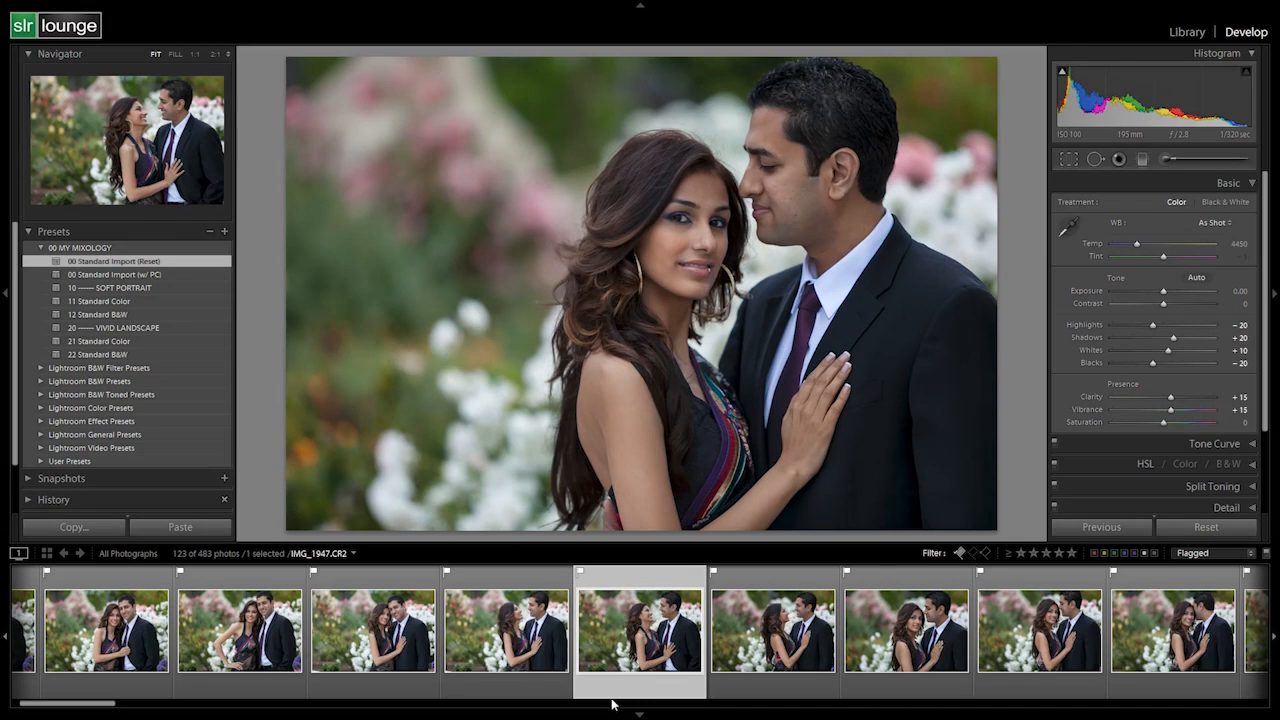
left_click(880, 622)
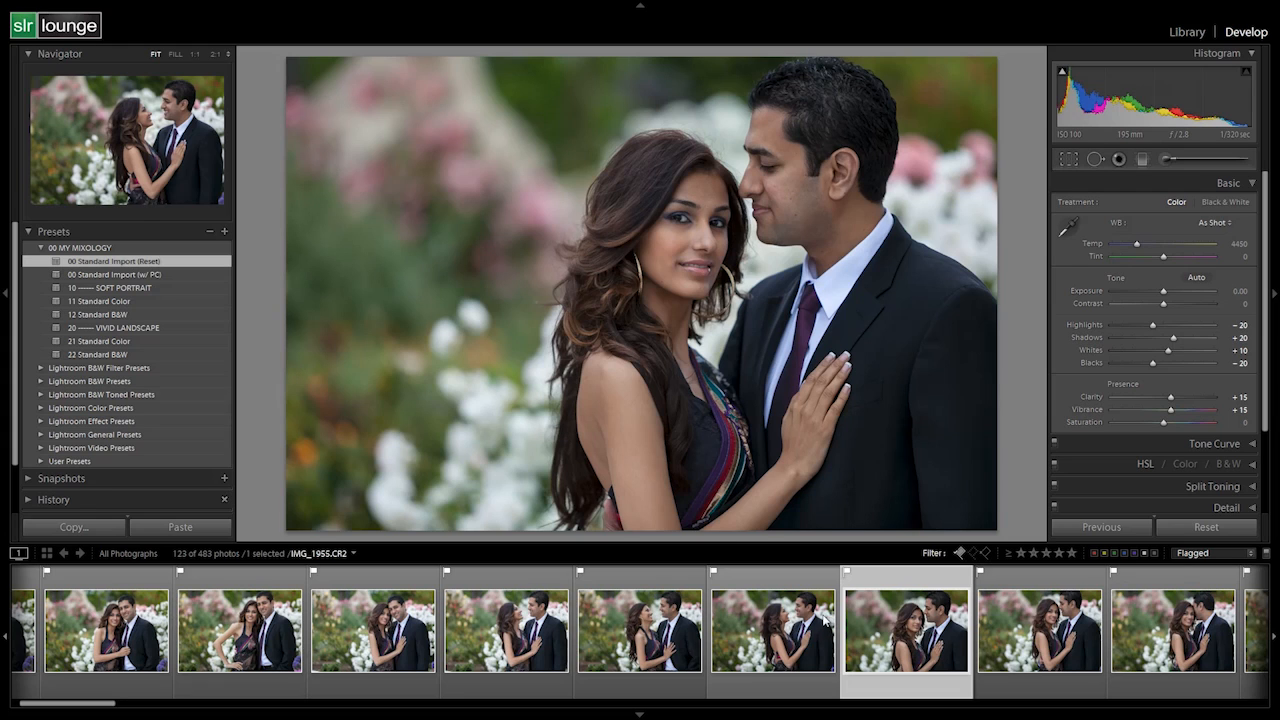
Step: Apply the 11 Standard Color preset to the first photo, IMG_1927
scroll(300, 622, "up", 1)
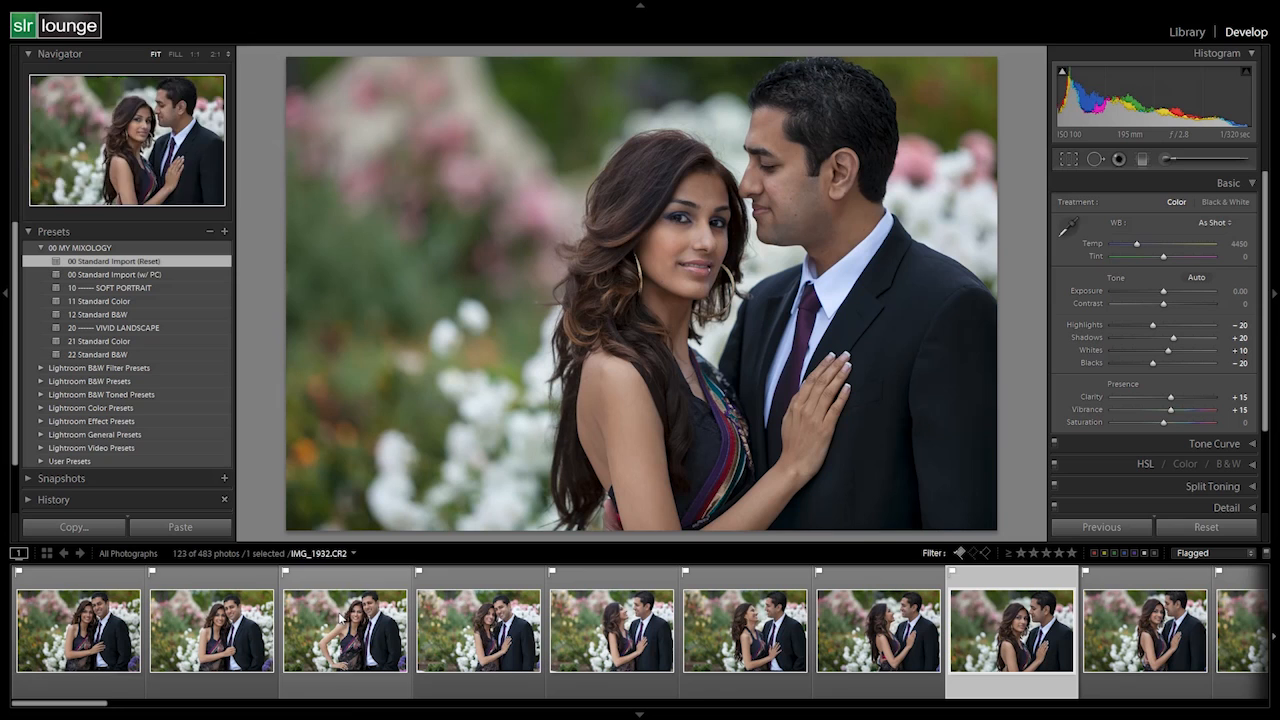
left_click(88, 620)
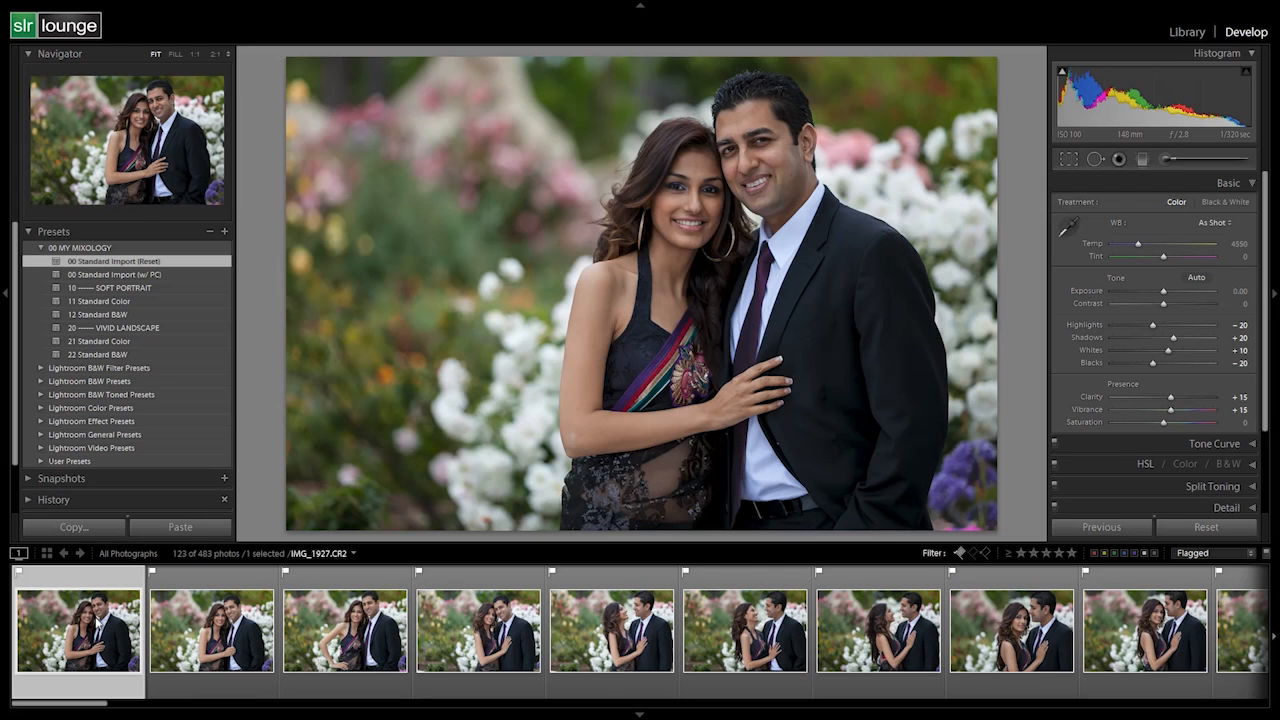
left_click(108, 303)
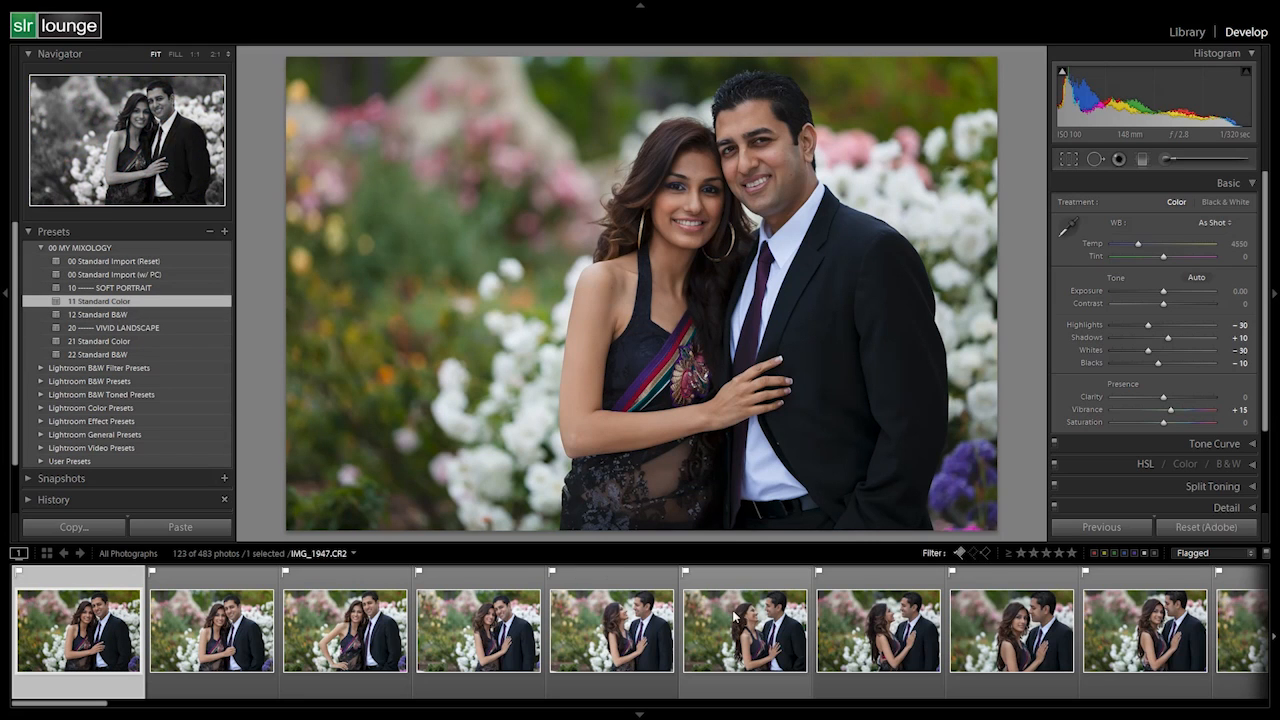
Step: Synchronize all settings, including lens corrections and crop, from IMG_1927 across the first six photos
left_click(800, 580, "shift")
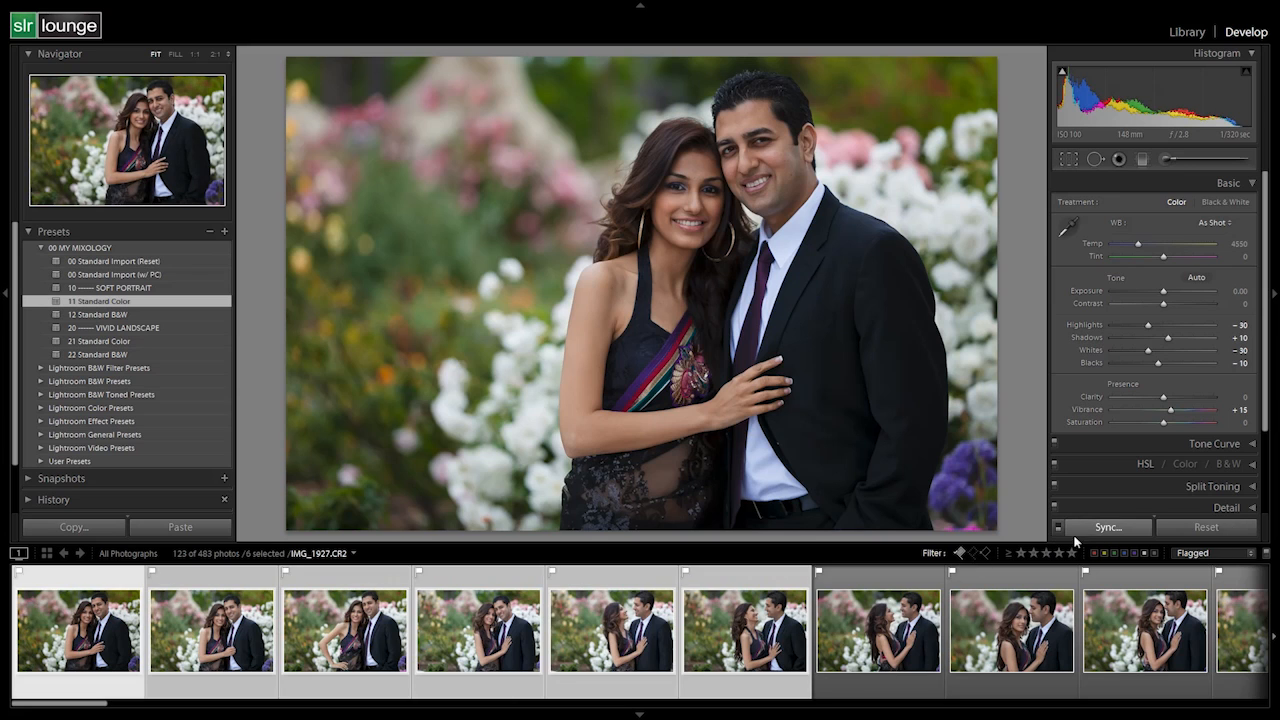
left_click(1080, 528)
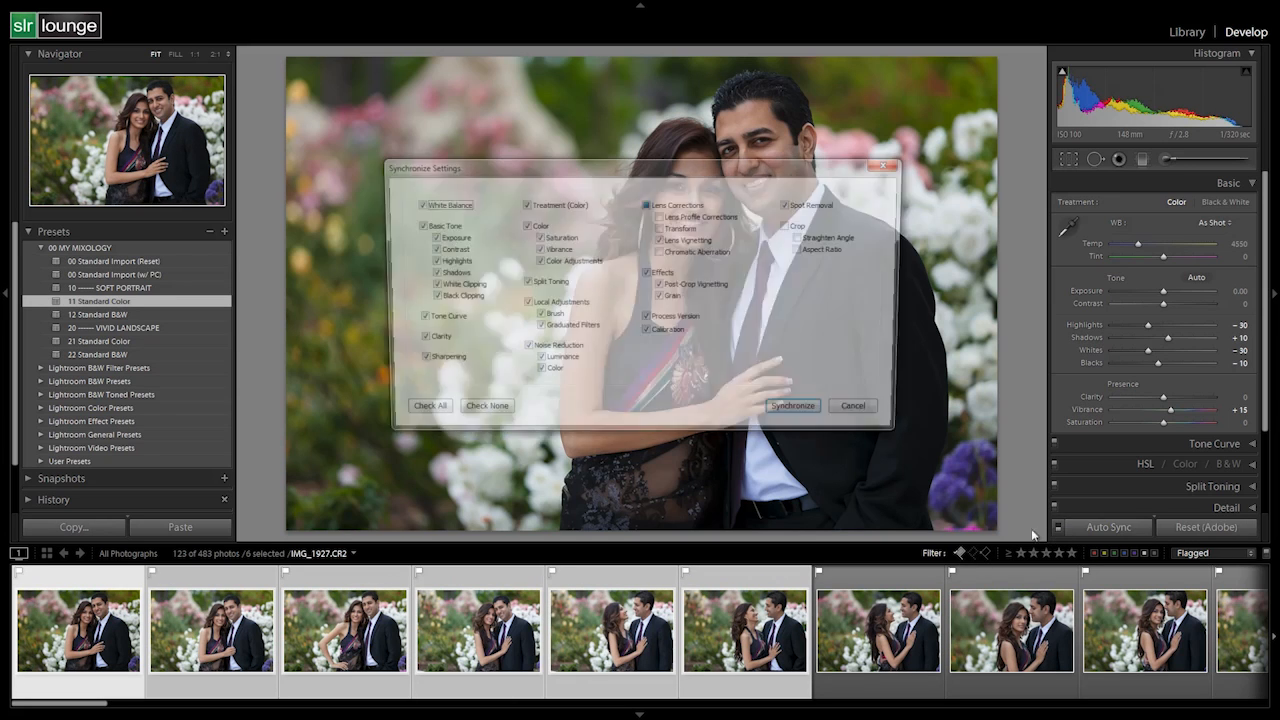
left_click(418, 413)
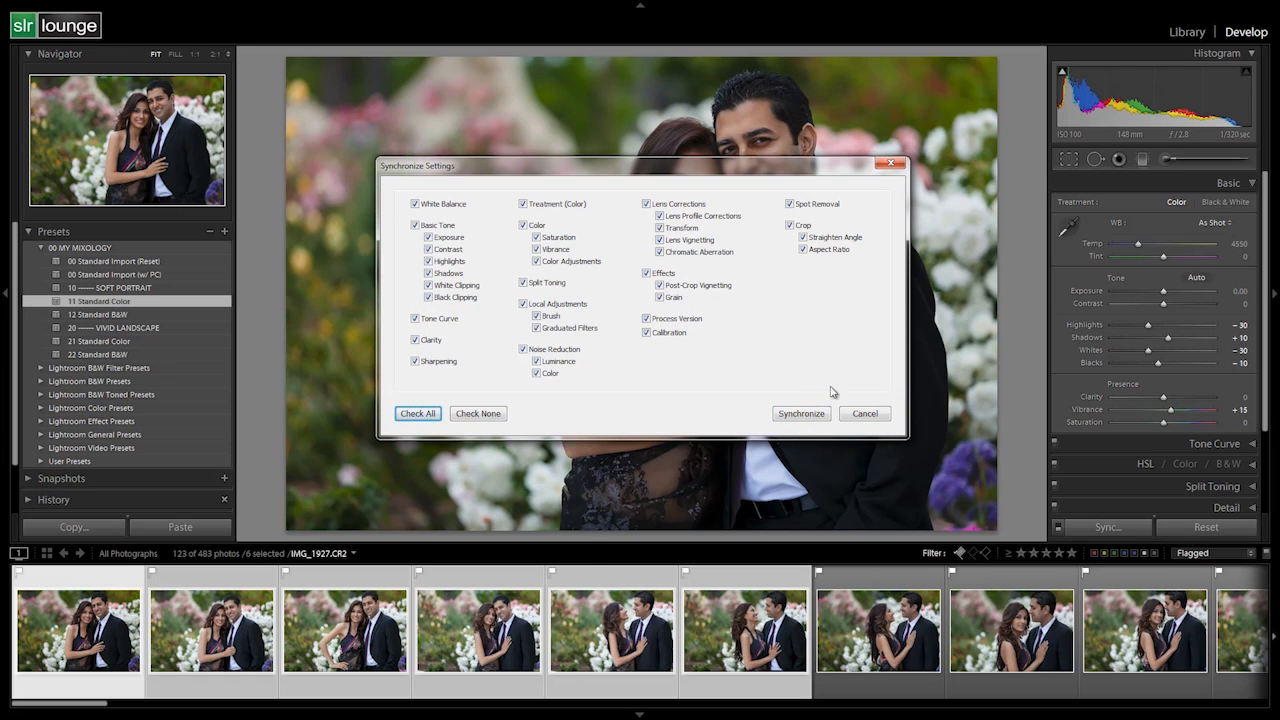
left_click(801, 413)
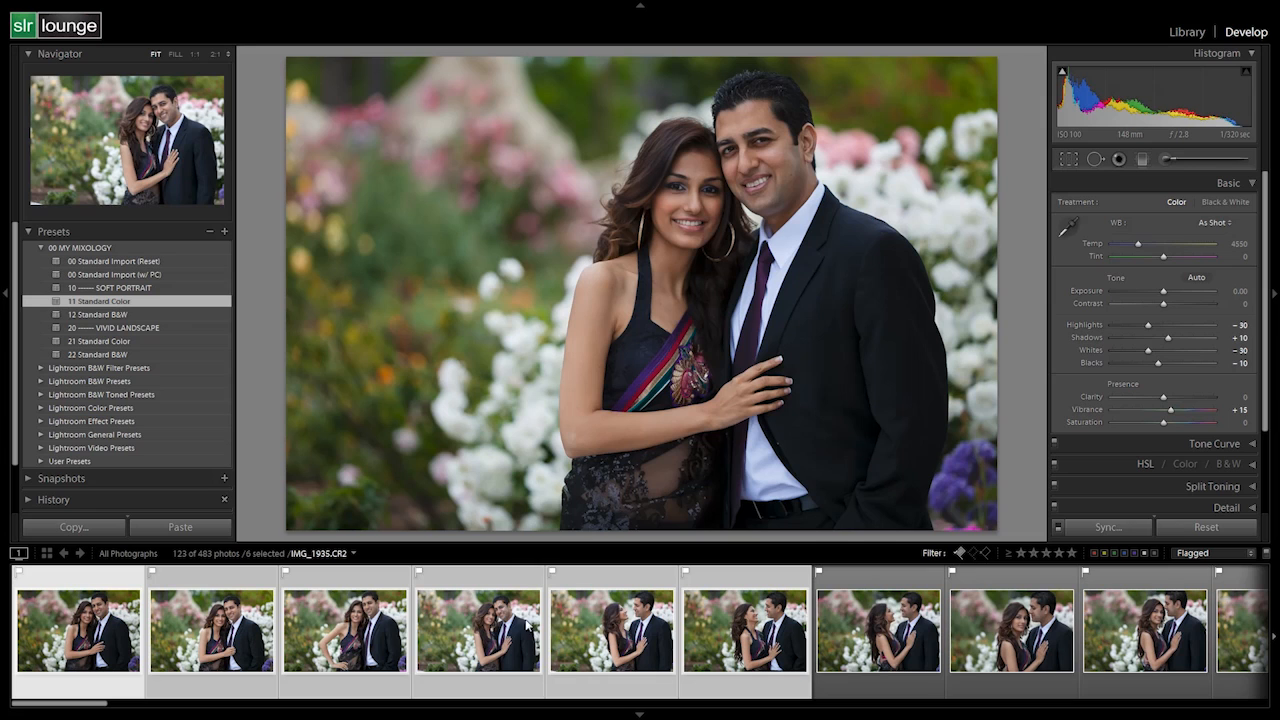
Step: Match the total exposures of the second through sixth photos, using IMG_1929 as the reference
key("ctrl")
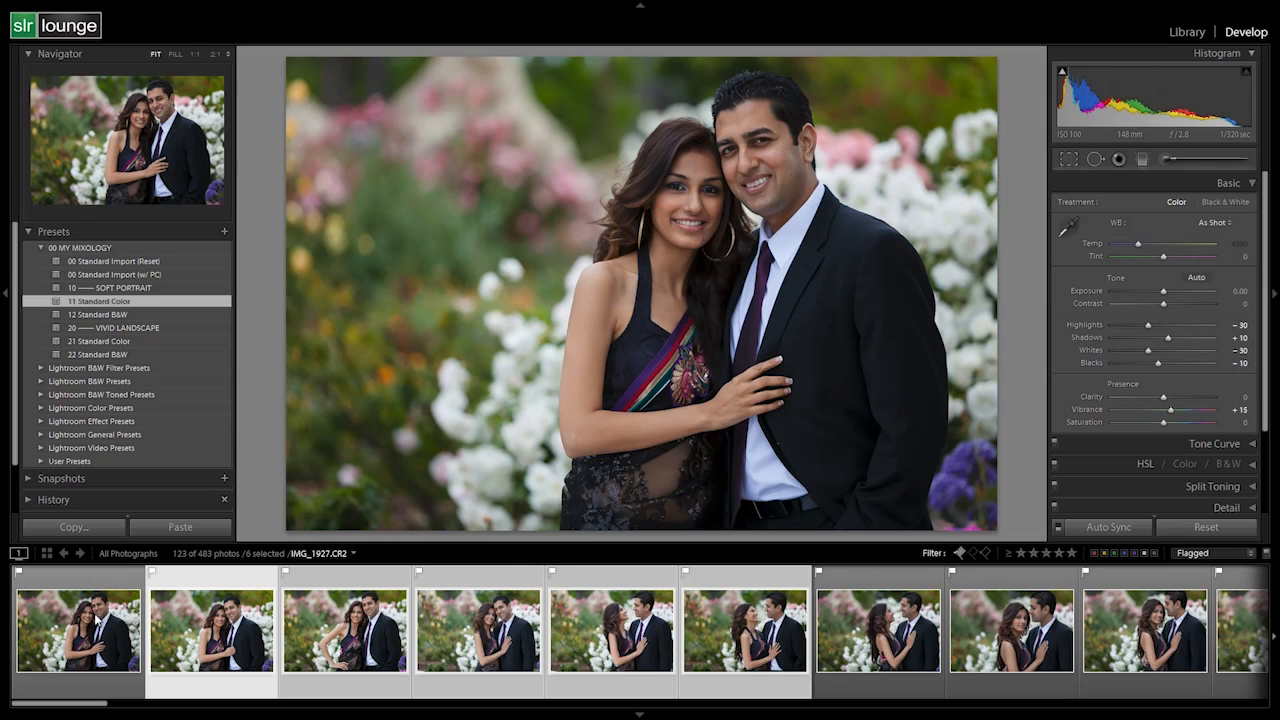
left_click(95, 620)
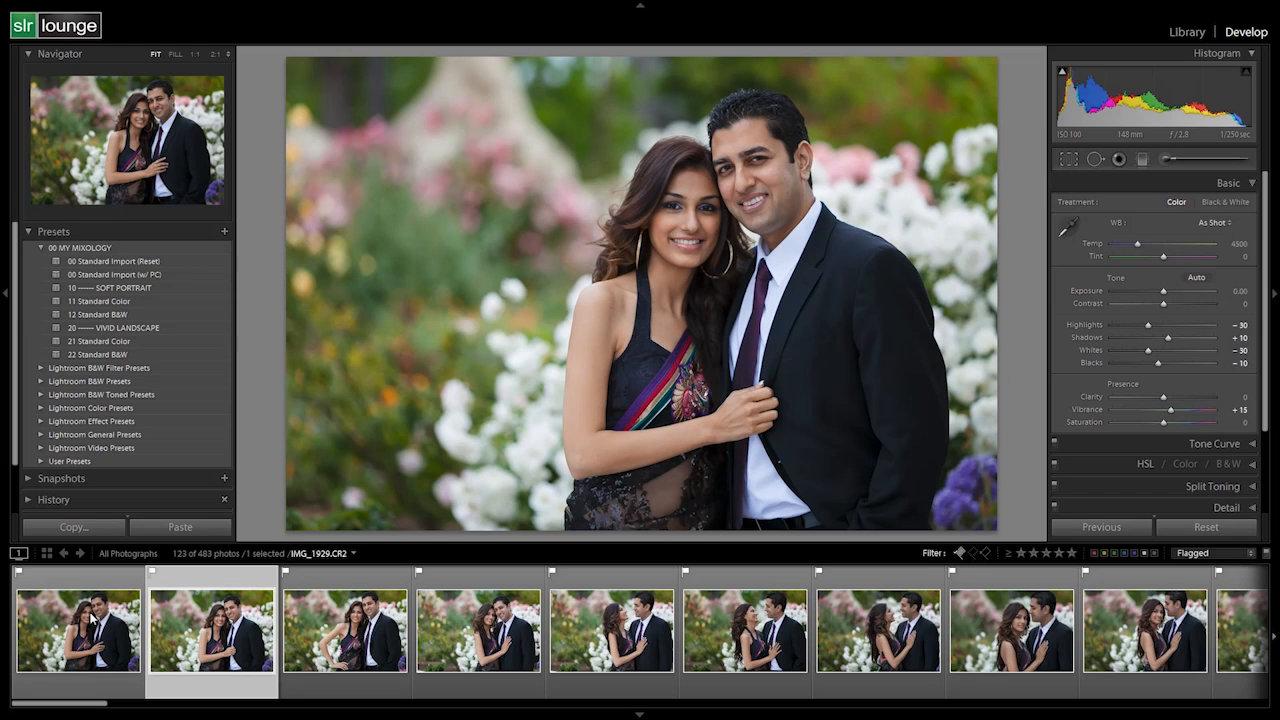
key("Right")
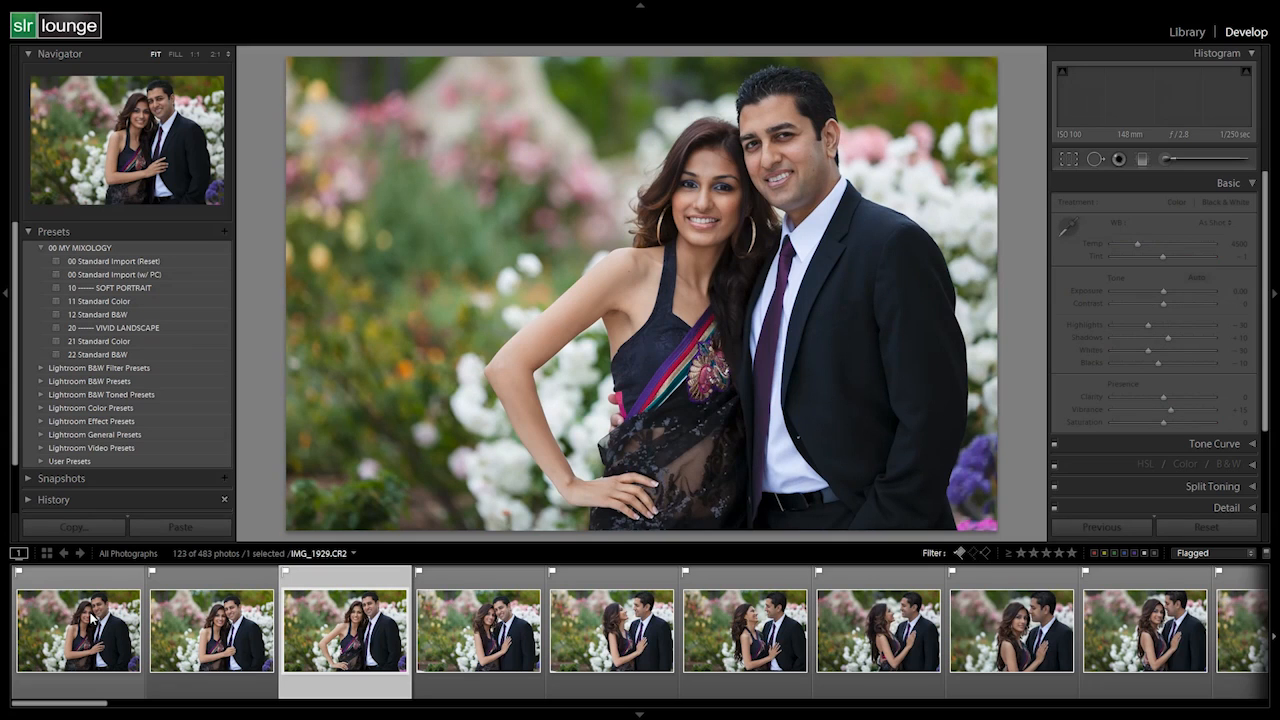
left_click(50, 648)
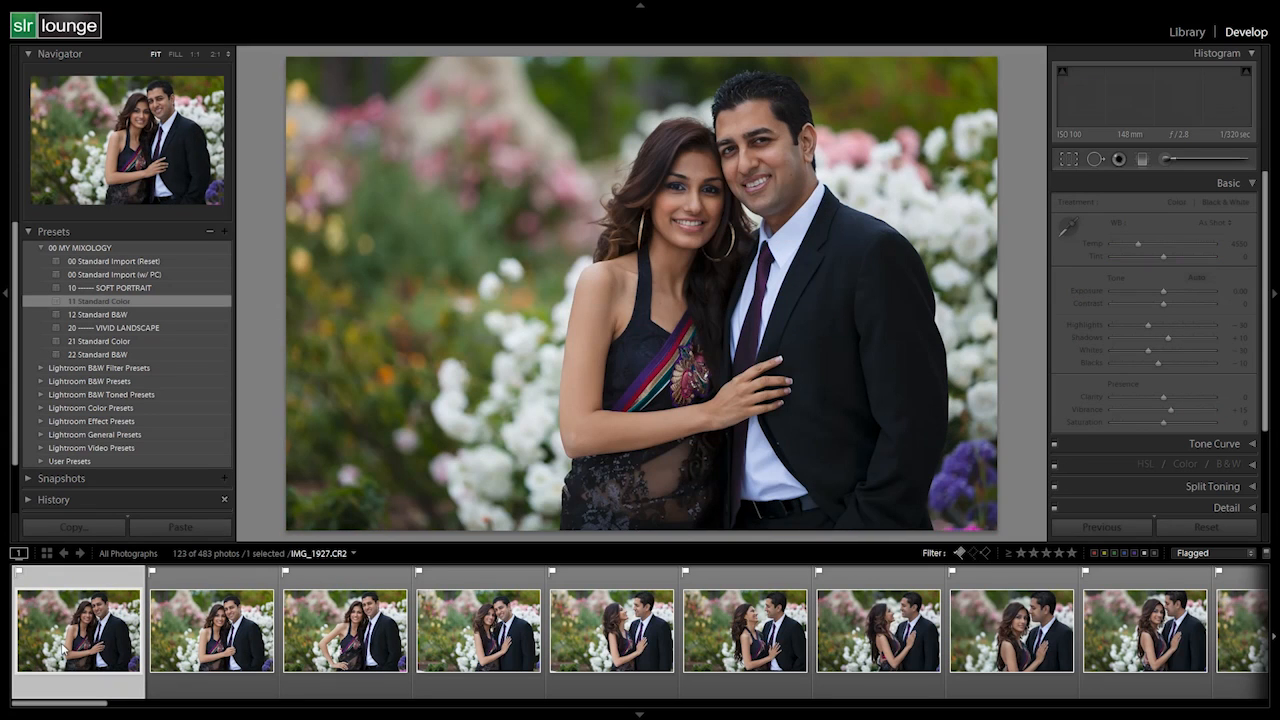
key("Right")
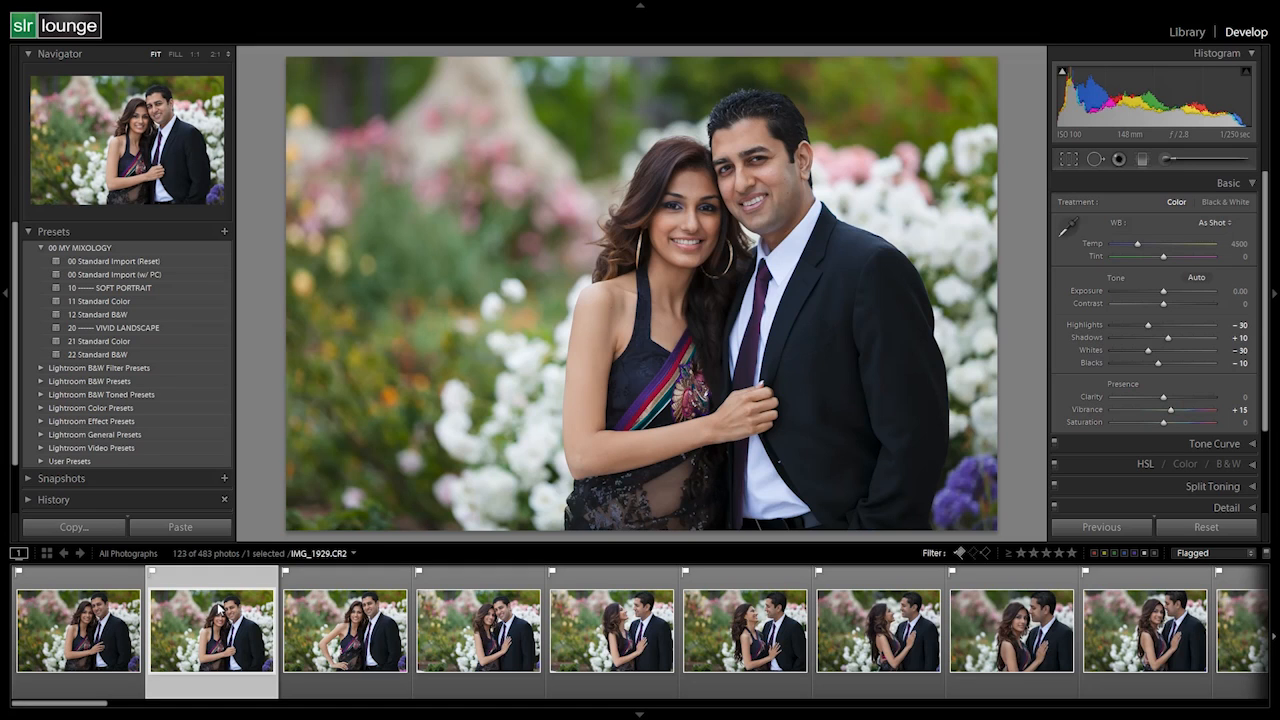
left_click(730, 640, "shift")
key("ctrl")
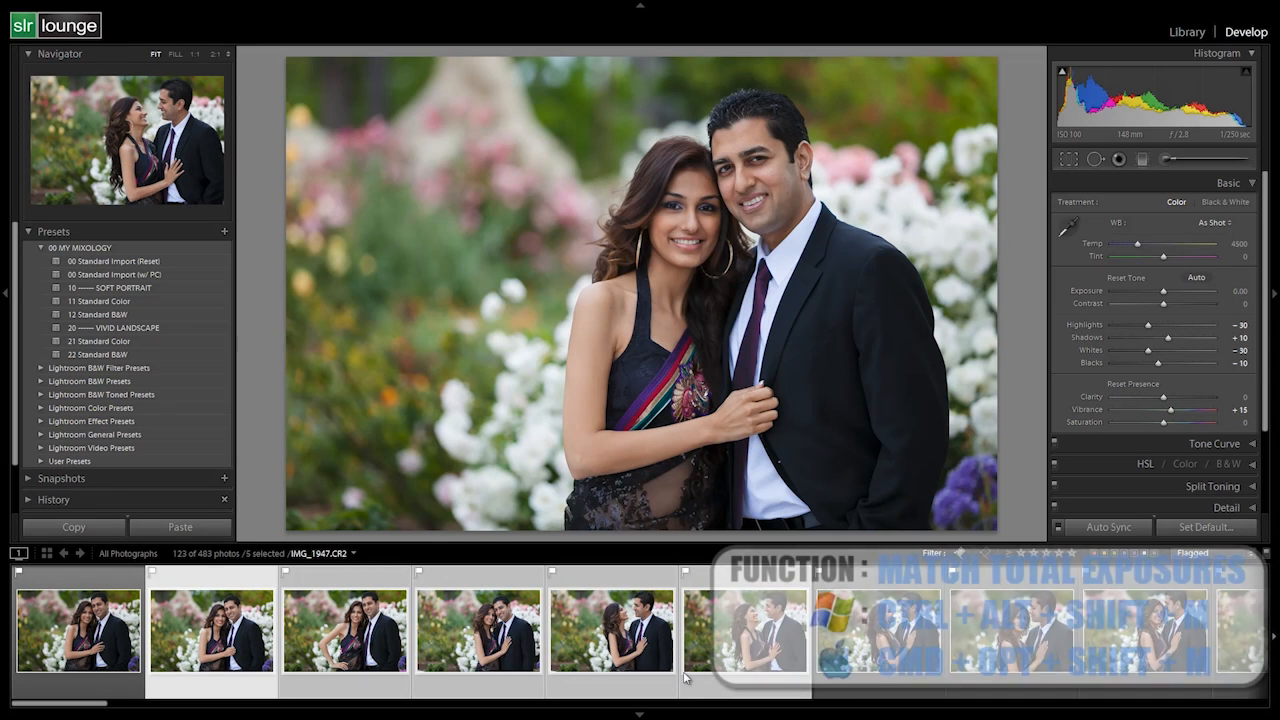
key("ctrl+alt+shift+m")
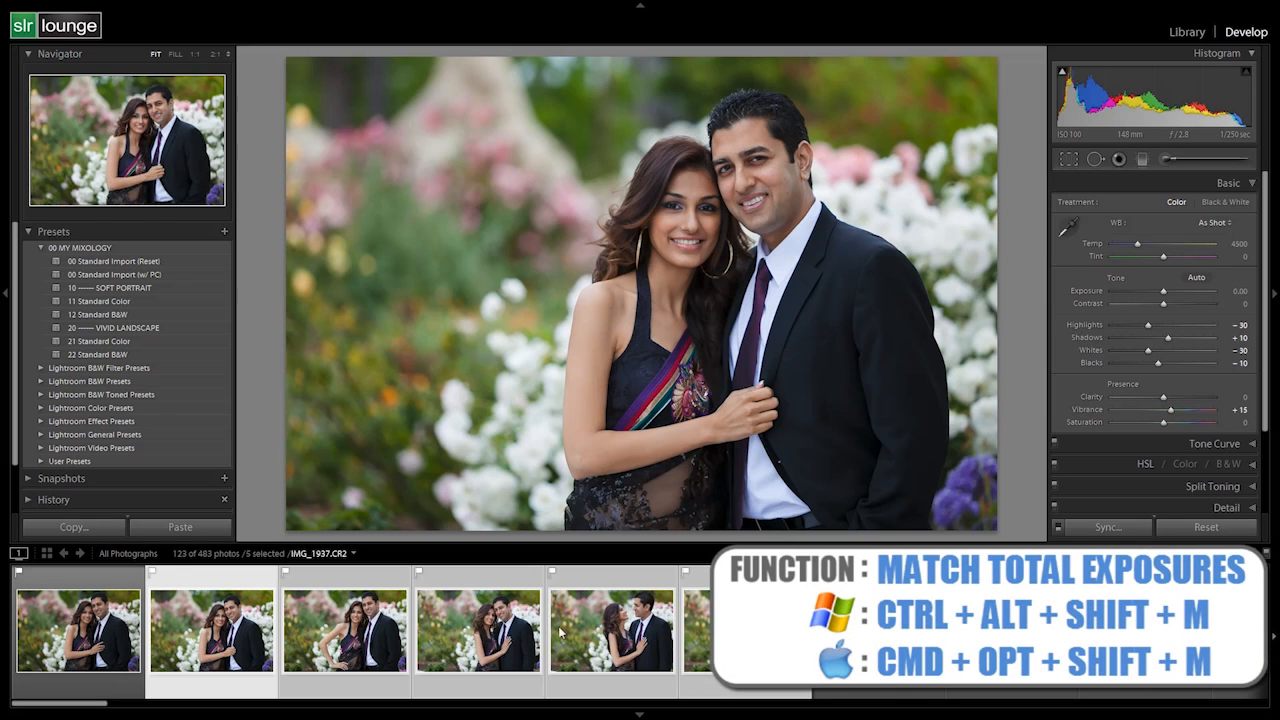
Step: Go through the photos from IMG_1929 to IMG_1947 one by one to compare their matched exposures
key("ctrl")
left_click(232, 628)
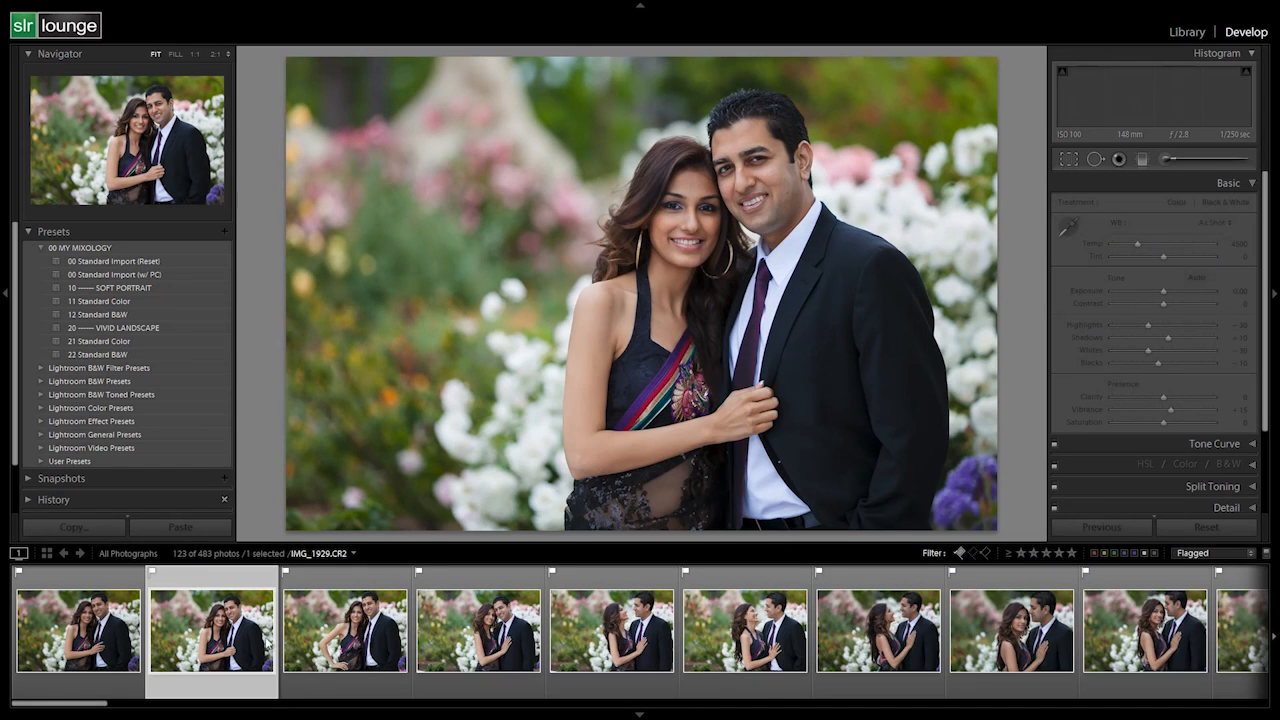
key("Right")
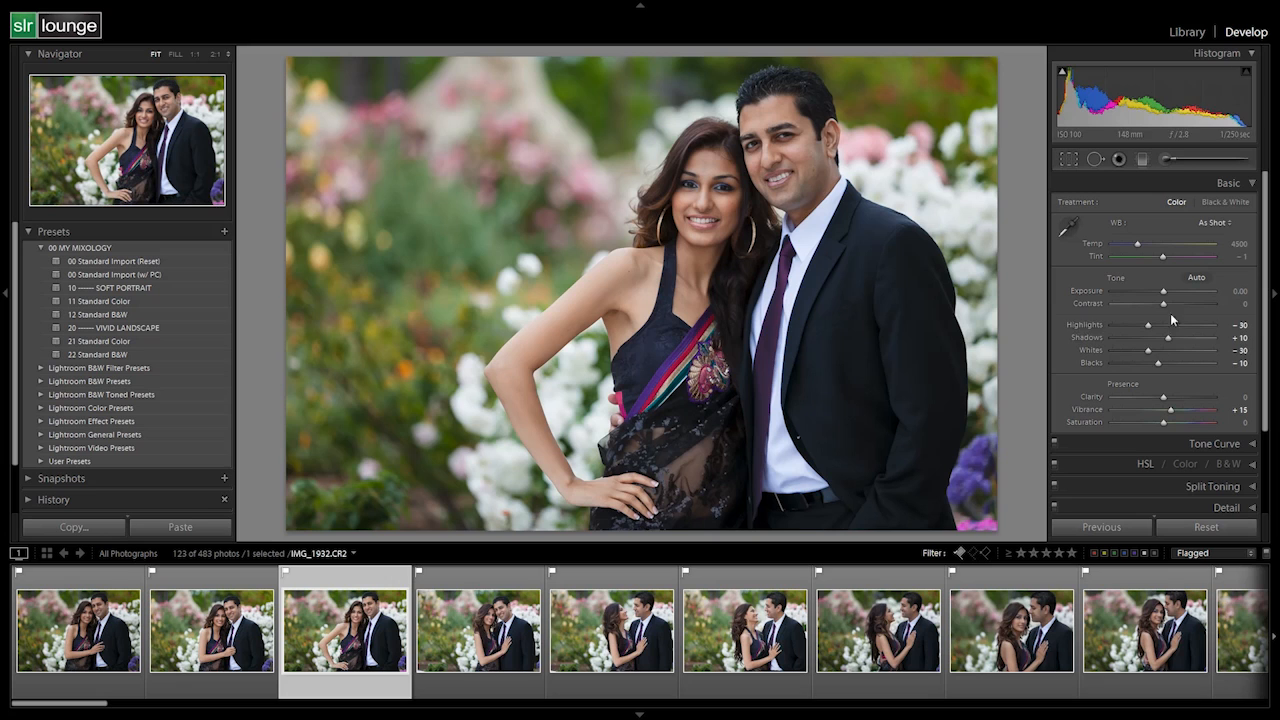
key("Right")
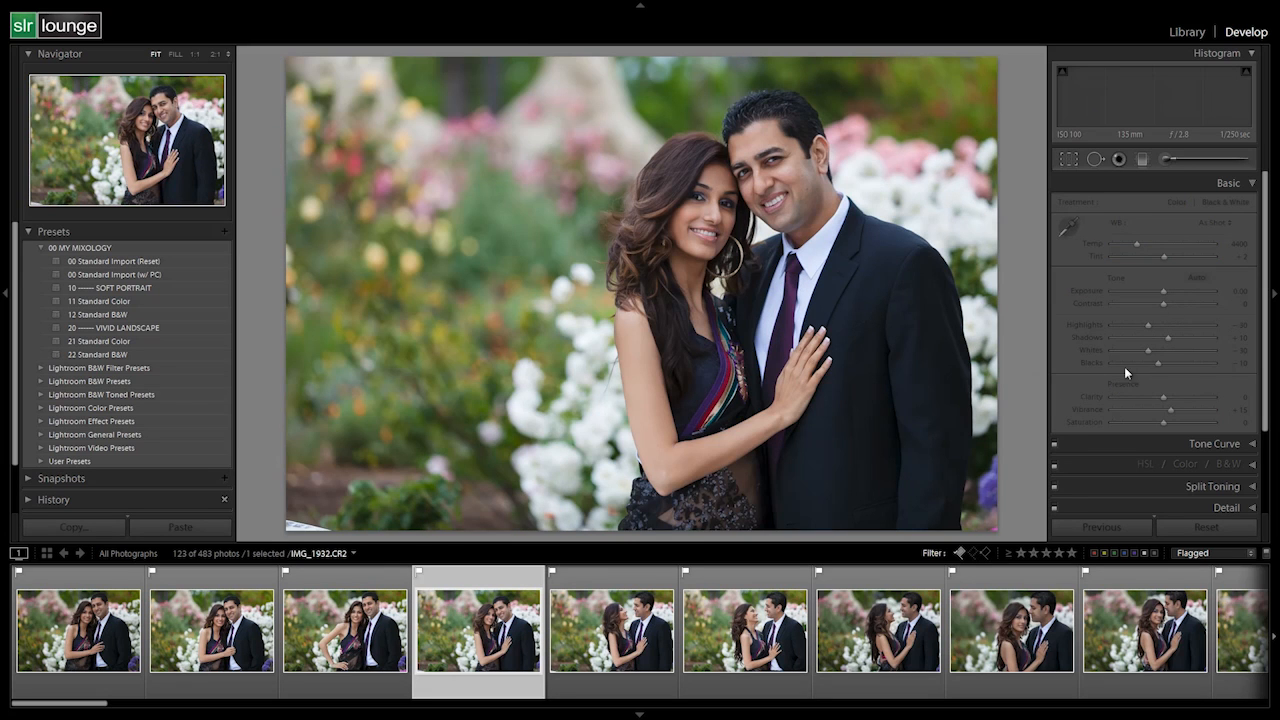
key("Right")
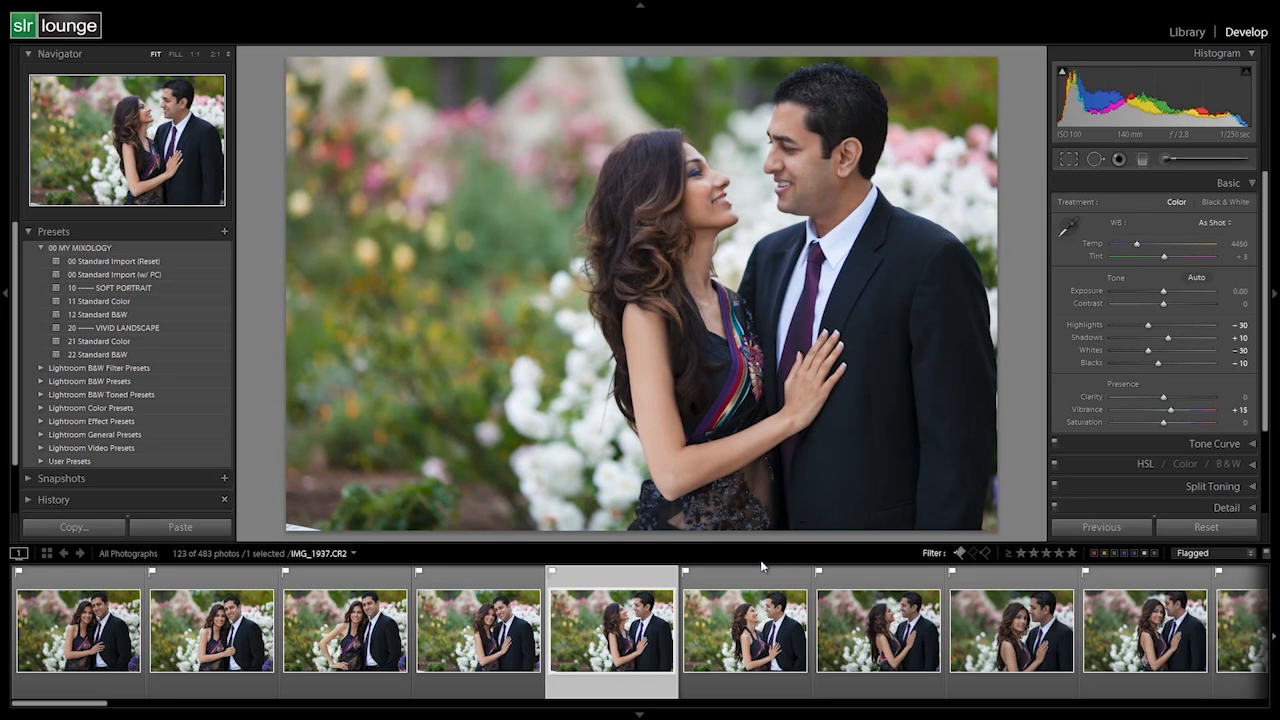
key("Right")
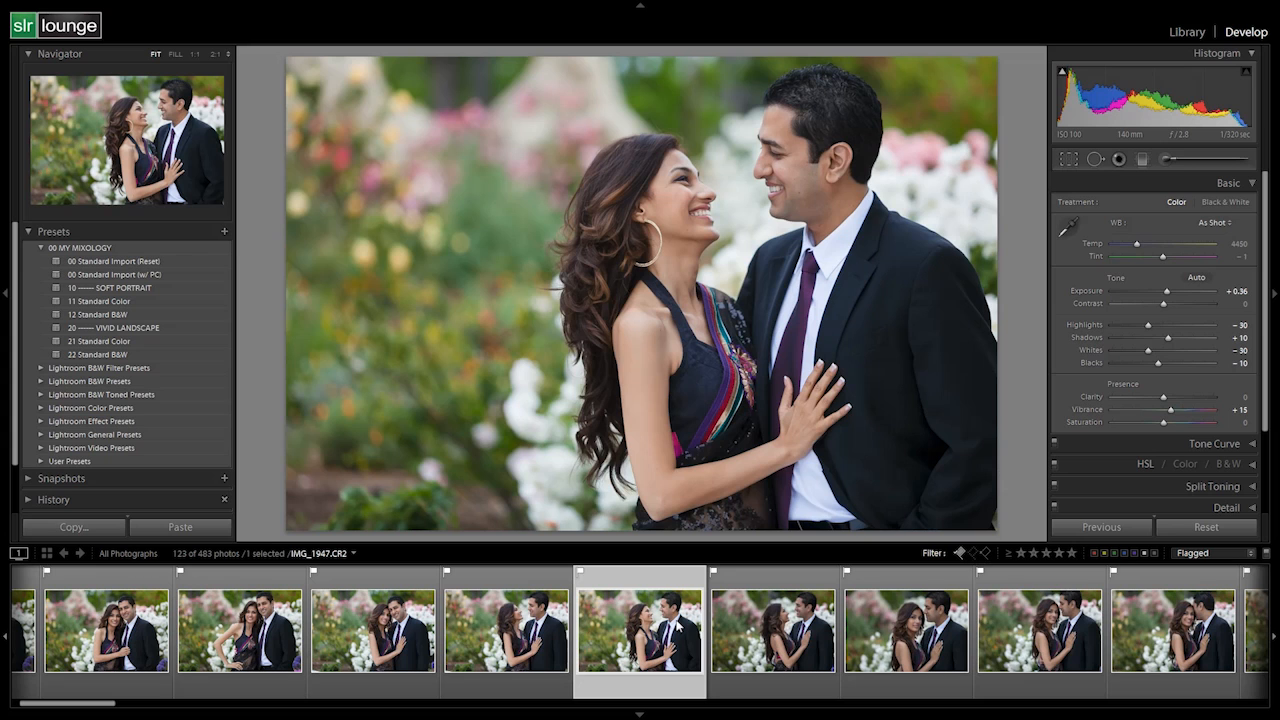
scroll(384, 648, "down", 3)
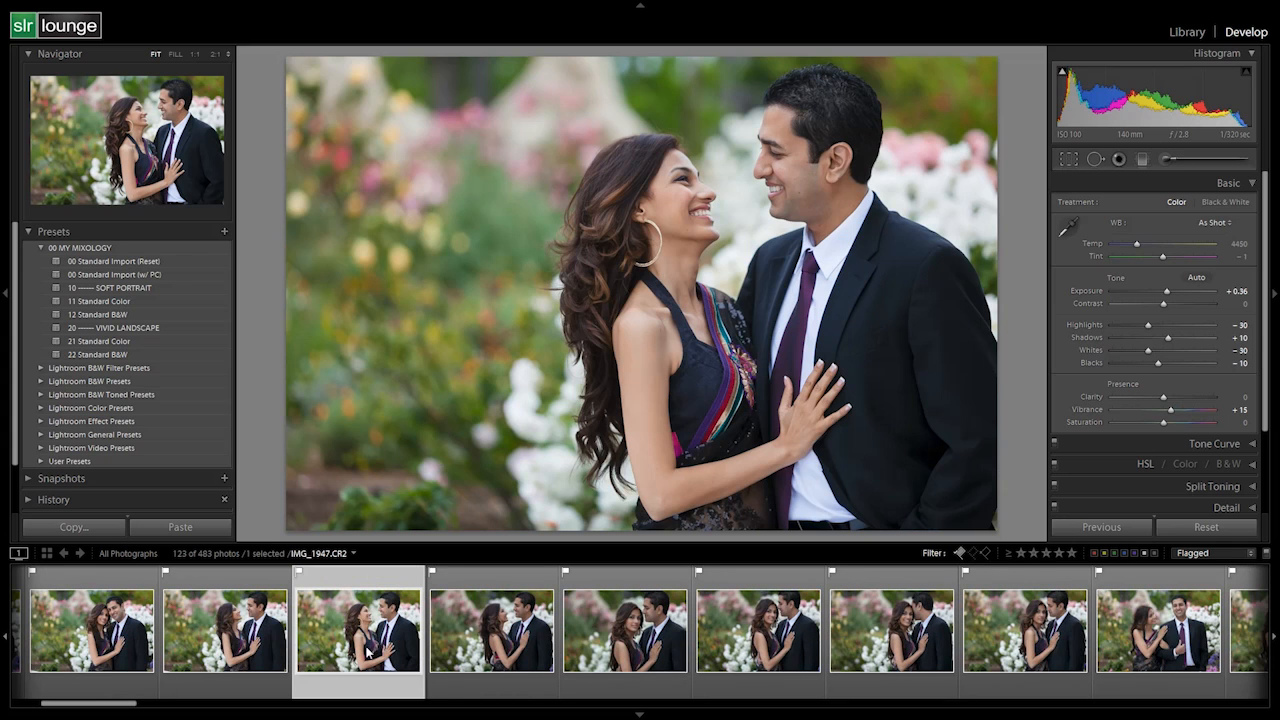
scroll(361, 655, "up", 4)
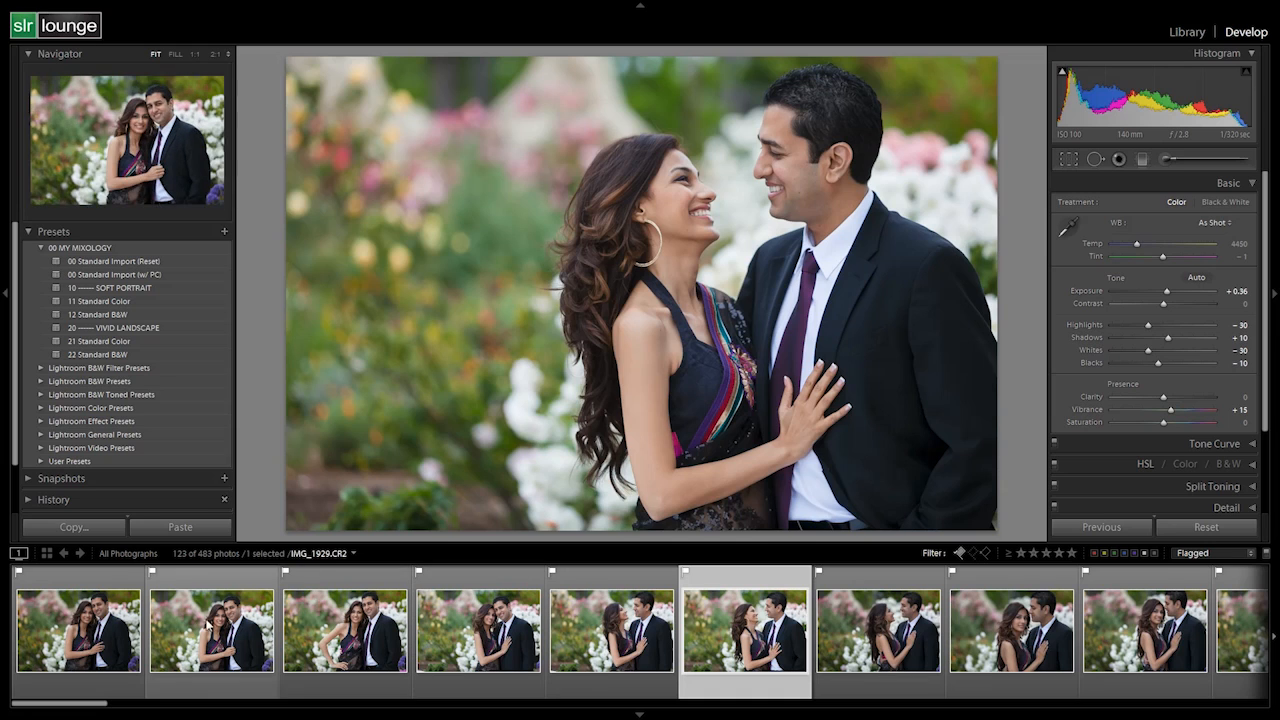
Step: Select the first seven photos, turn on Auto Sync, and set their exposure to +0.33
left_click(110, 625)
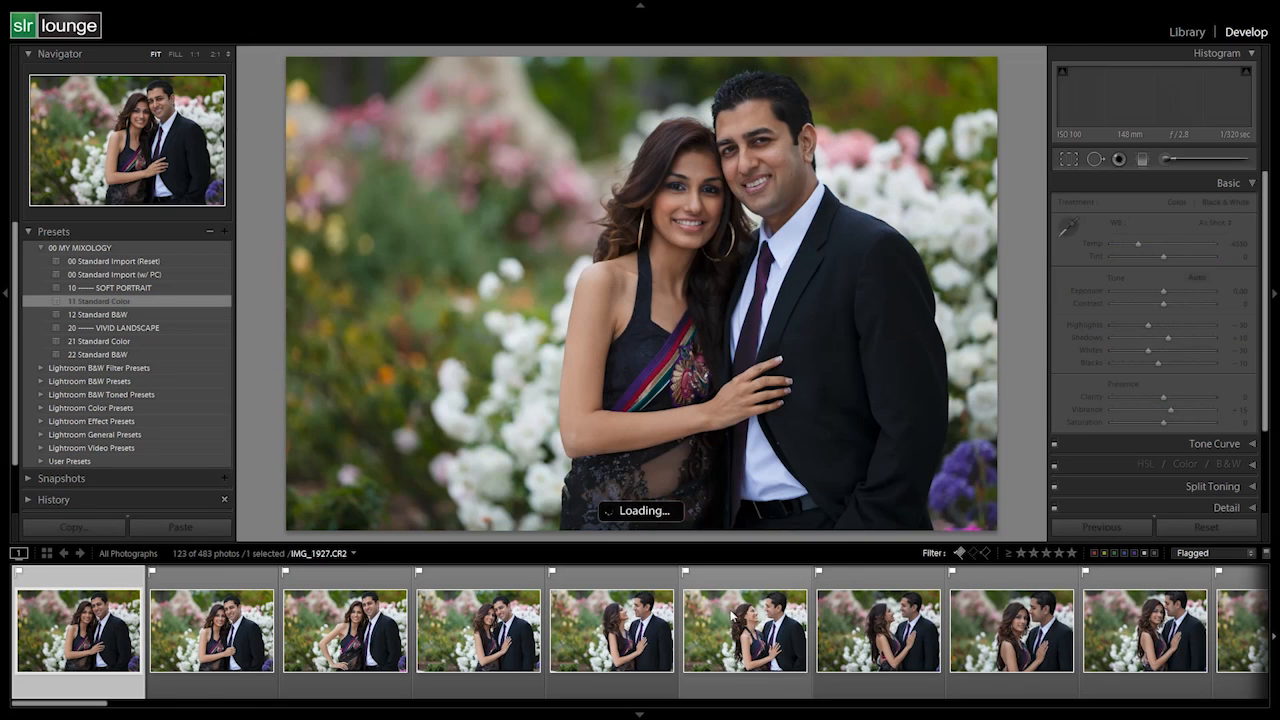
left_click(832, 672, "shift")
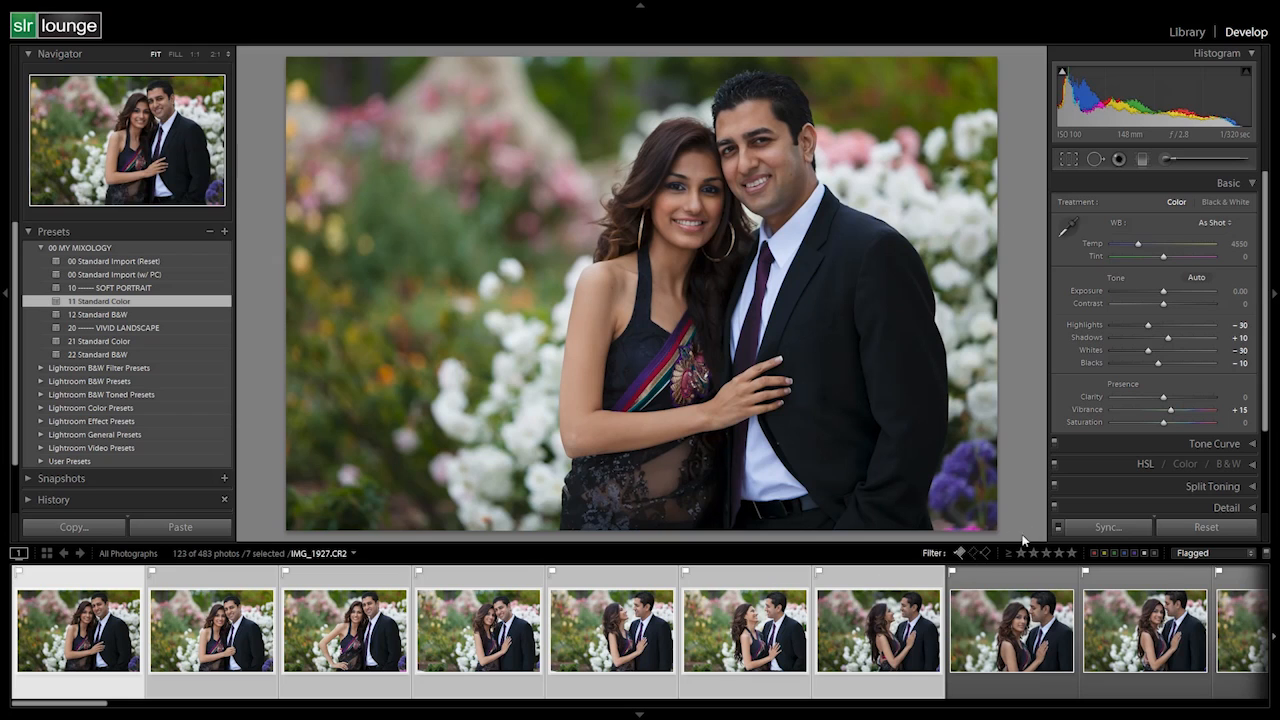
left_click(1058, 528)
key("shift+Up")
key("shift+Up")
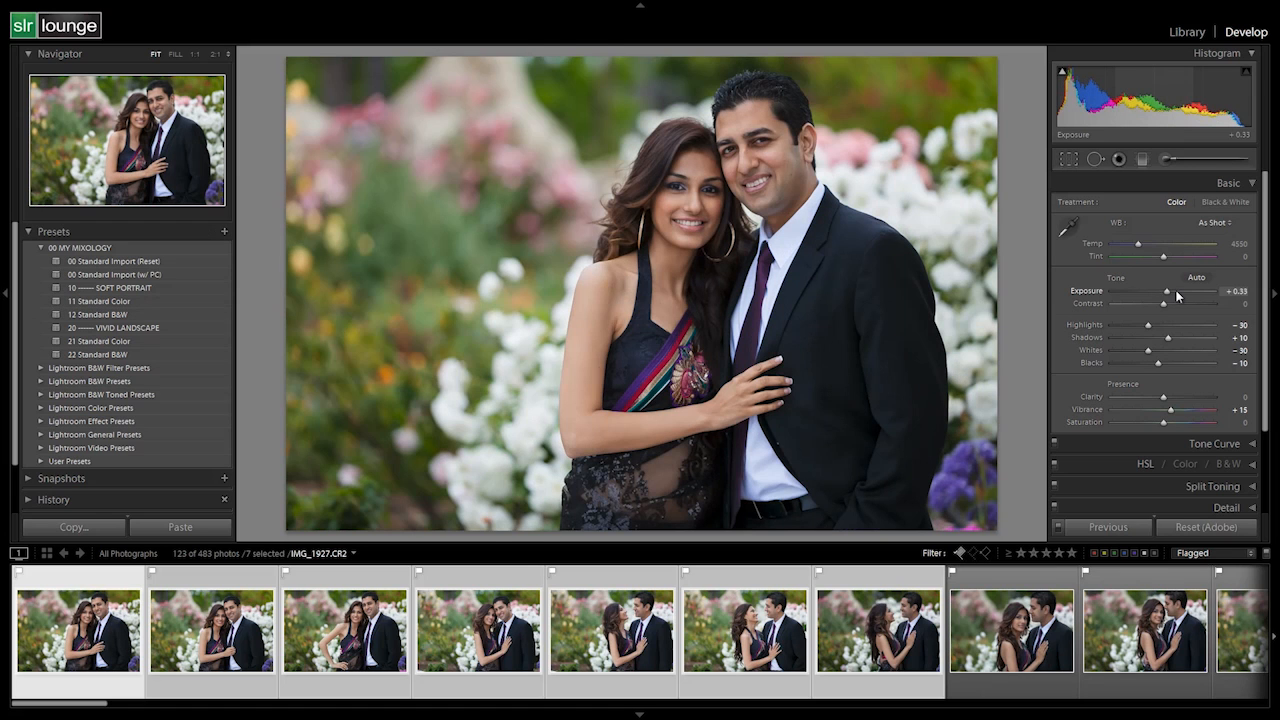
key("shift+Down")
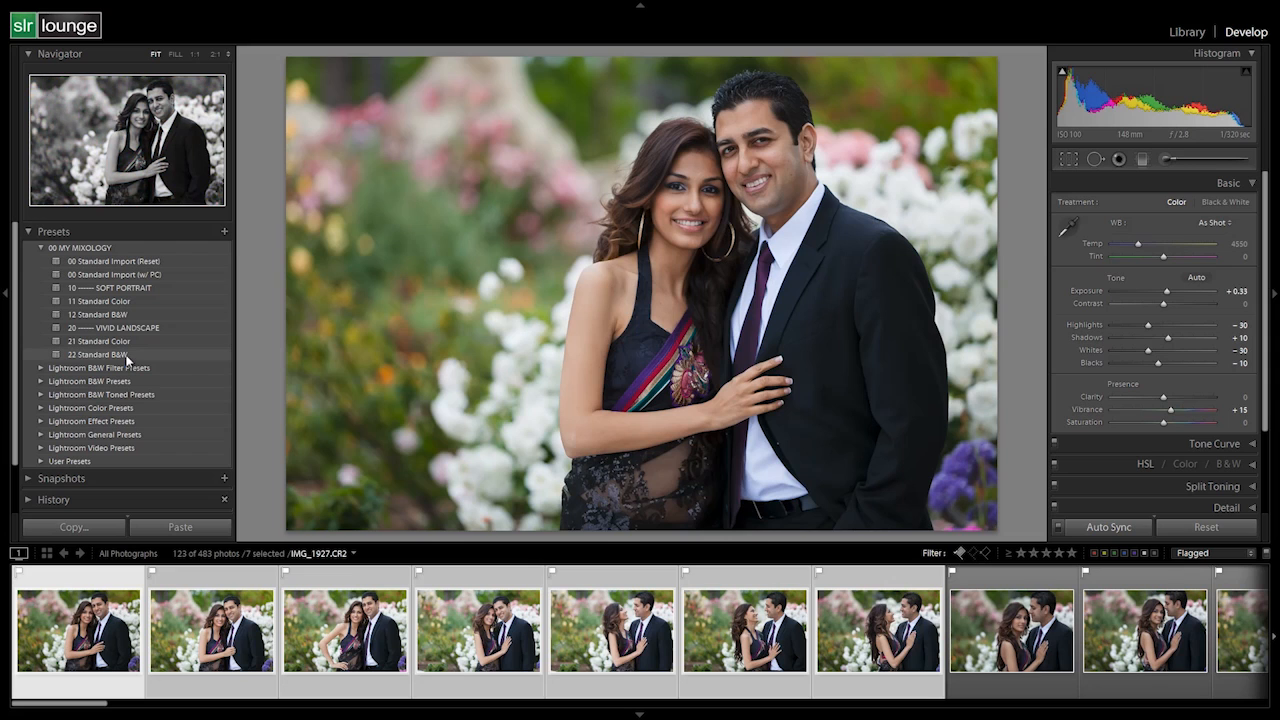
Step: Try the 12 Standard B&W preset on the seven selected photos and reset them with 00 Standard Import (Reset)
left_click(131, 316)
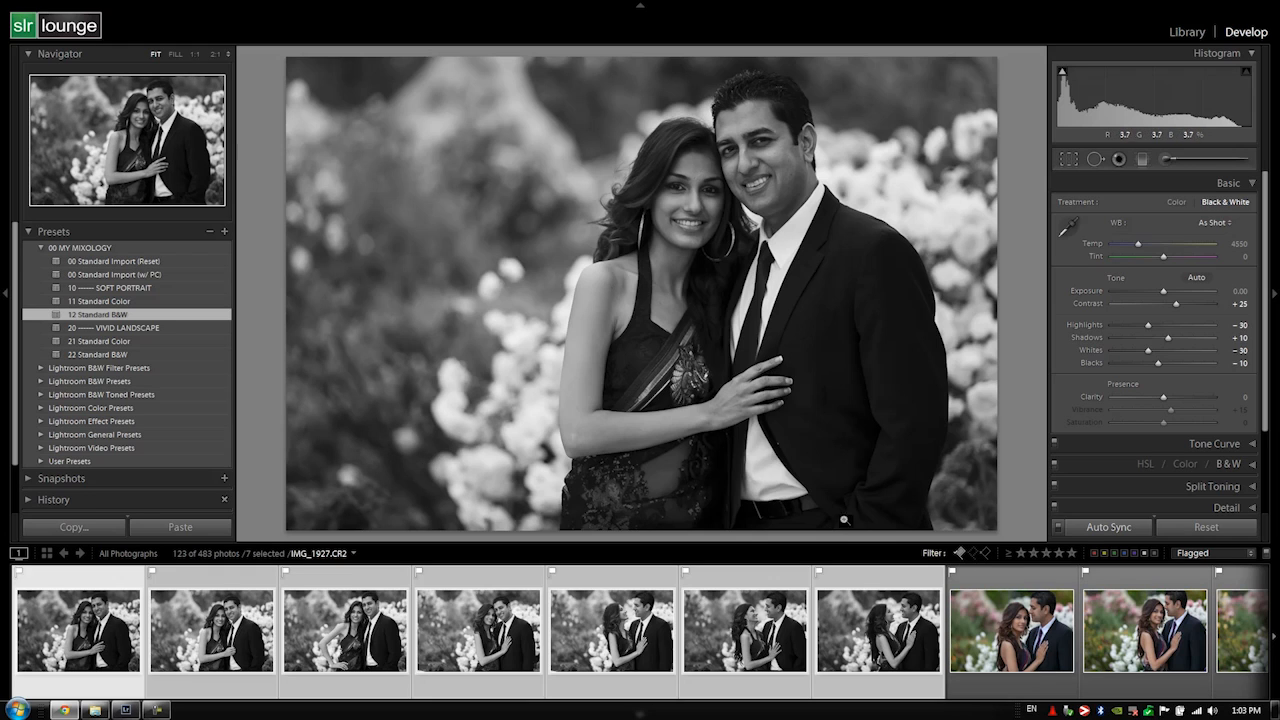
left_click(104, 263)
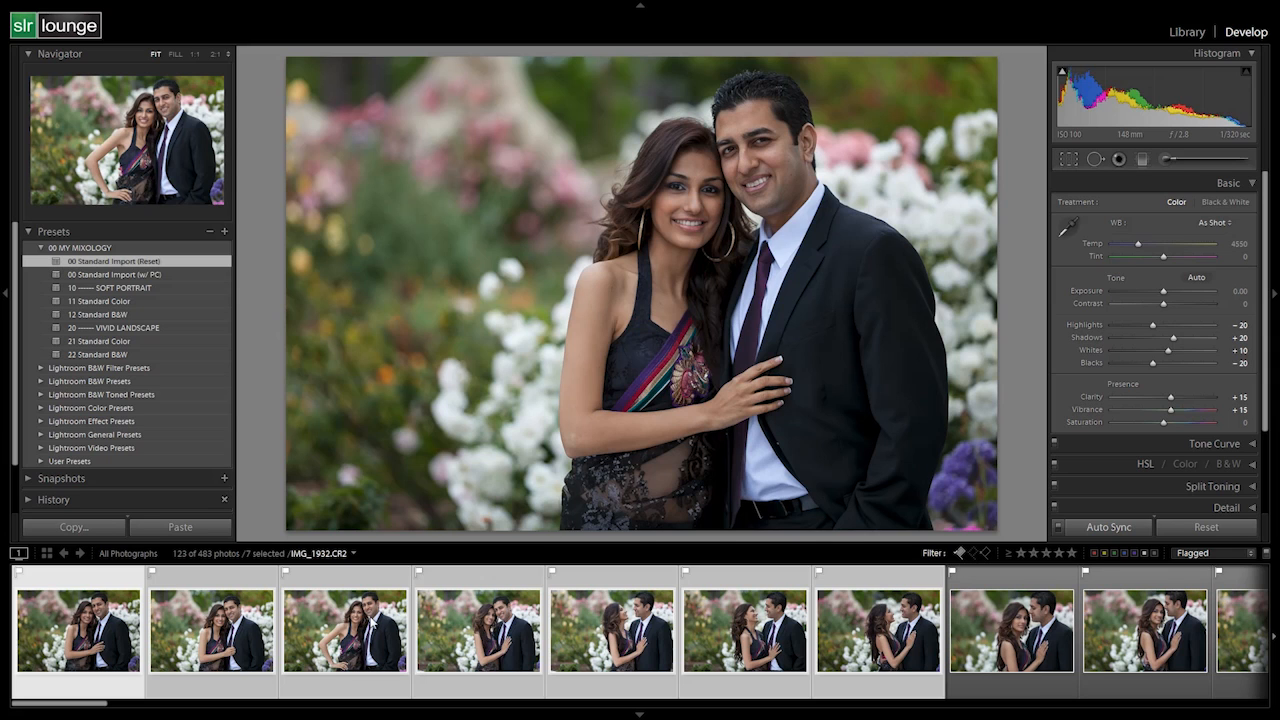
Step: Browse the shoot to compare garden photos IMG_1932 and IMG_1955 with the archway scenes around IMG_2192
left_click(980, 618)
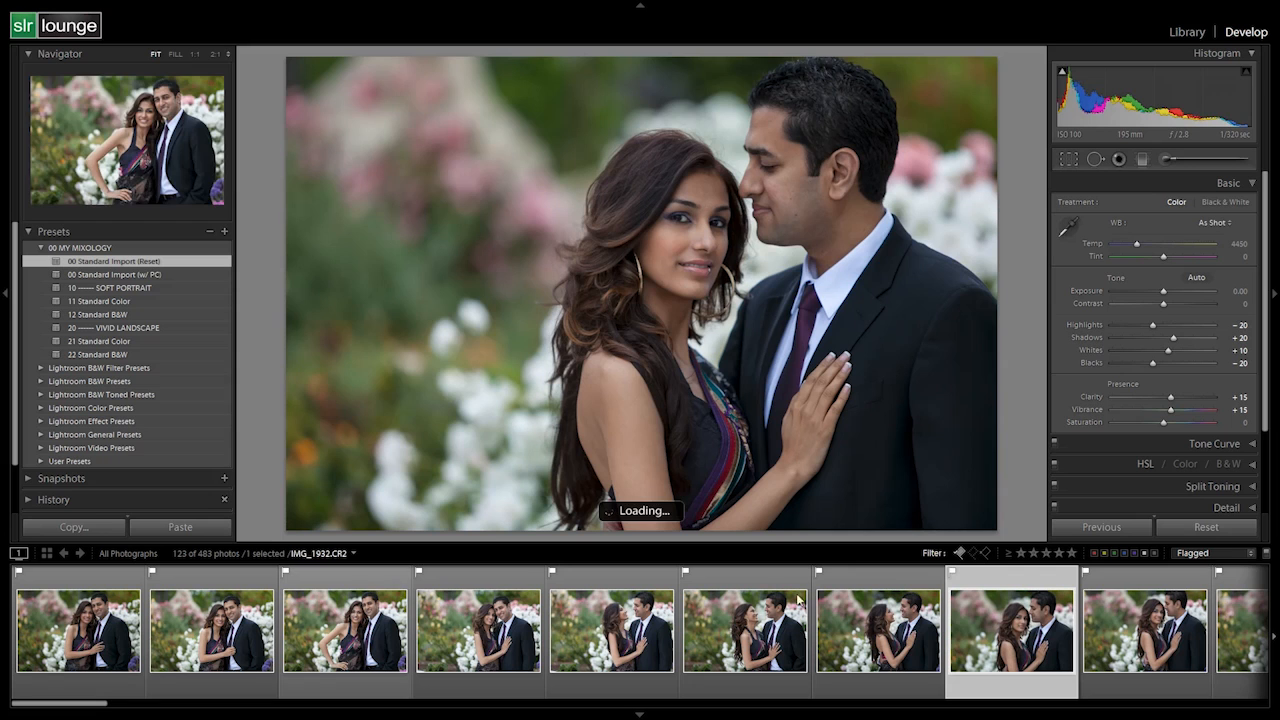
left_click(345, 630)
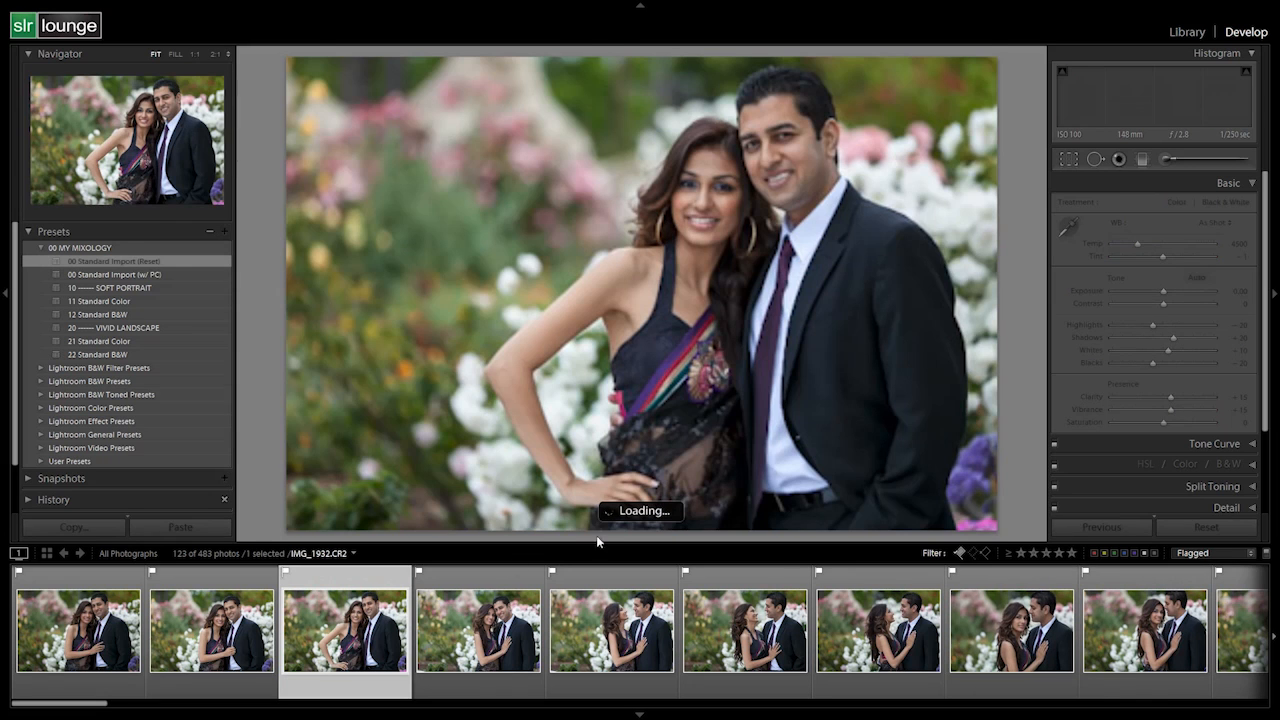
left_click(1010, 625)
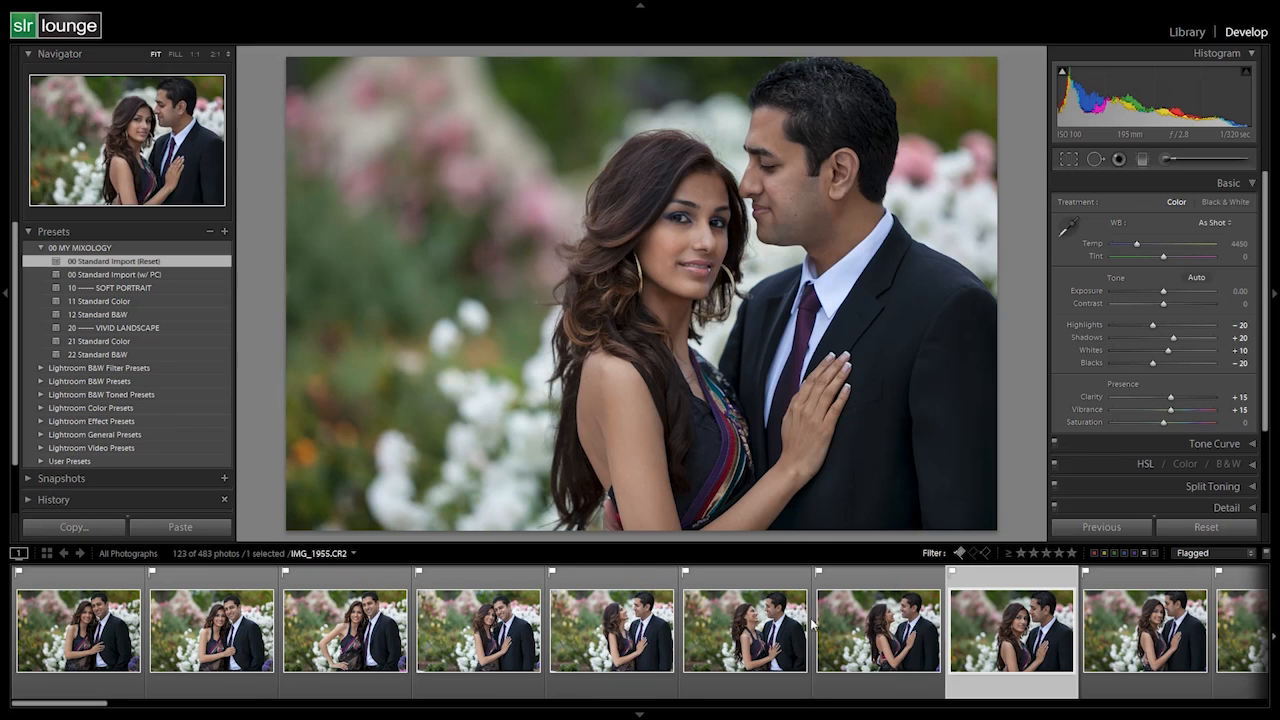
scroll(835, 622, "down", 10)
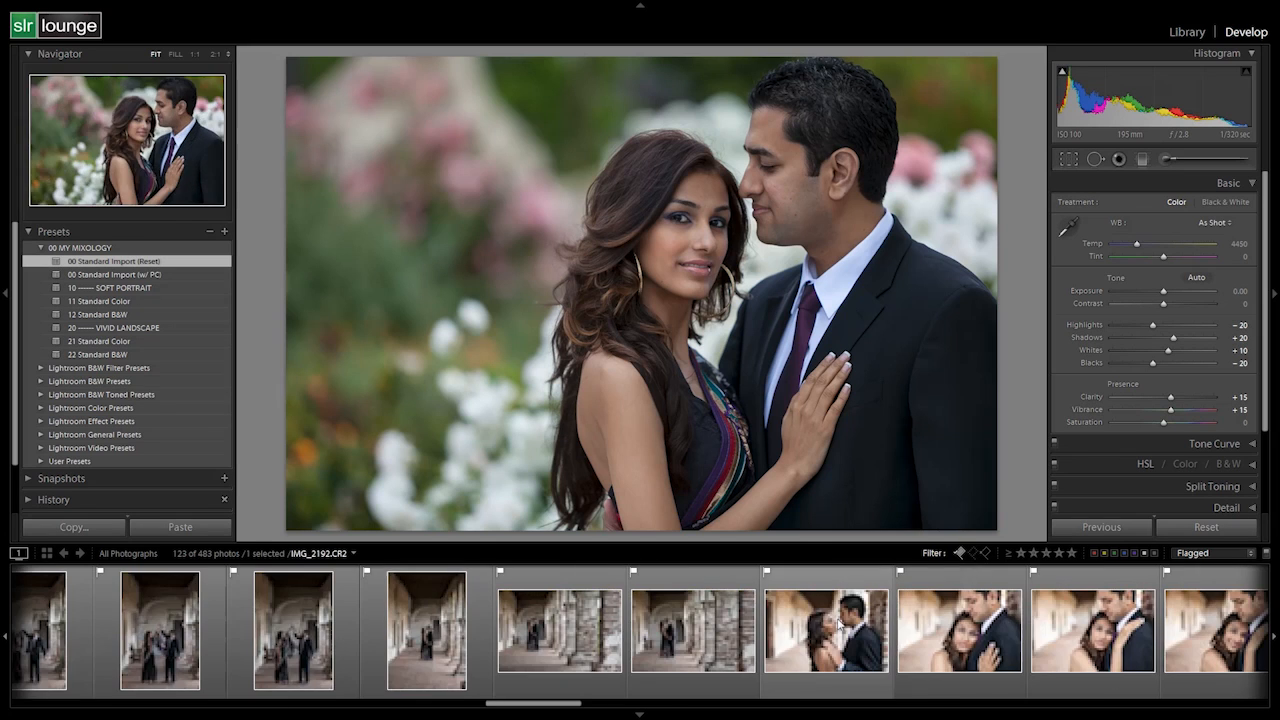
left_click(801, 636)
scroll(760, 650, "up", 8)
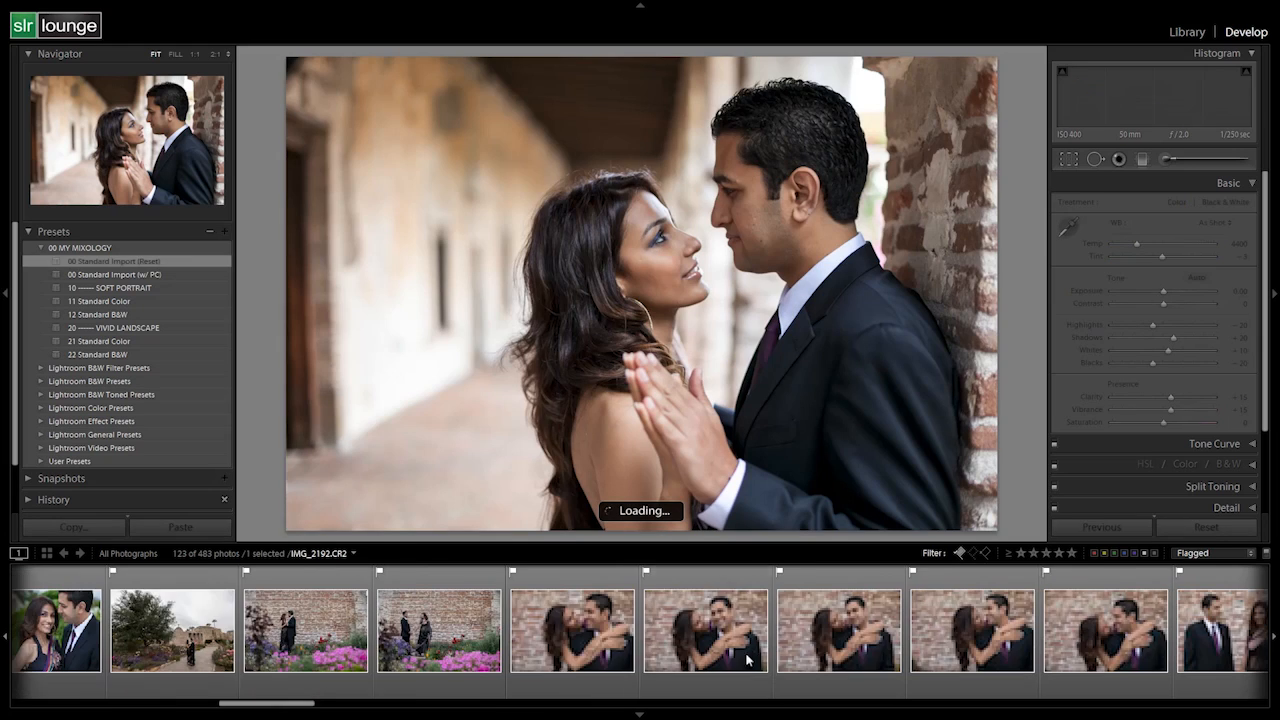
scroll(748, 650, "up", 5)
left_click(348, 638)
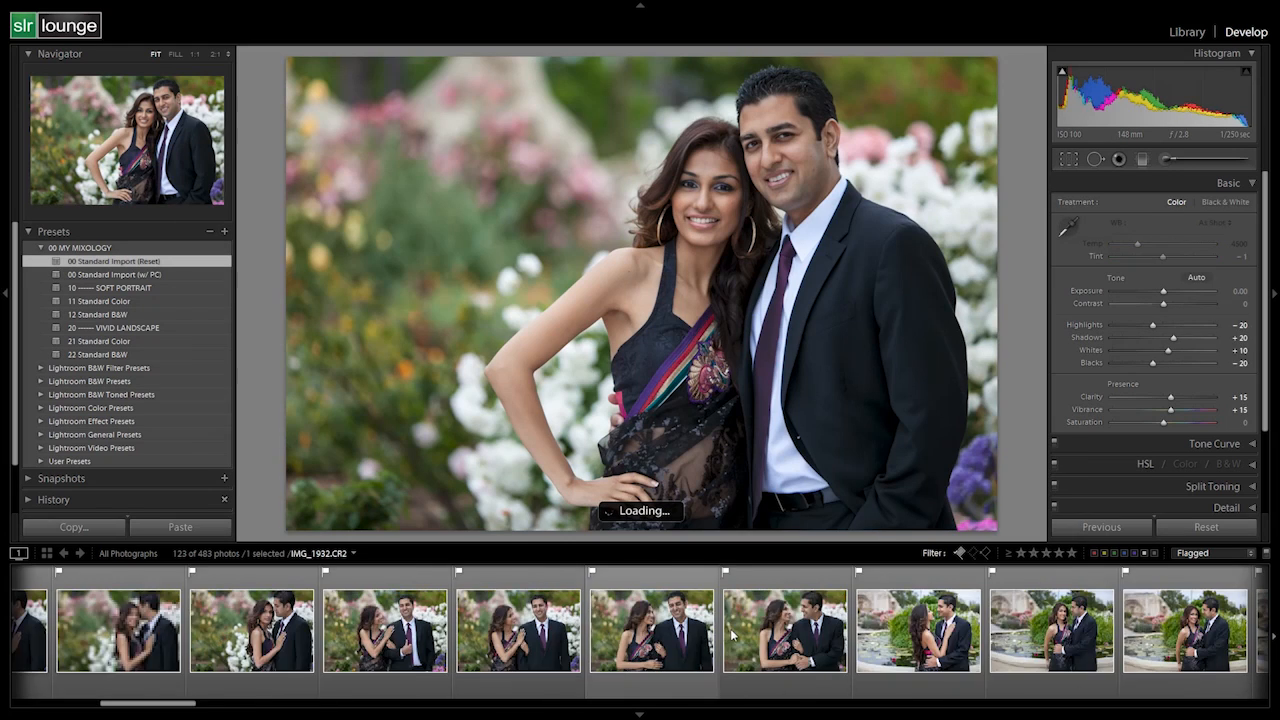
scroll(733, 634, "down", 8)
scroll(722, 640, "up", 3)
scroll(694, 639, "down", 3)
left_click(688, 638)
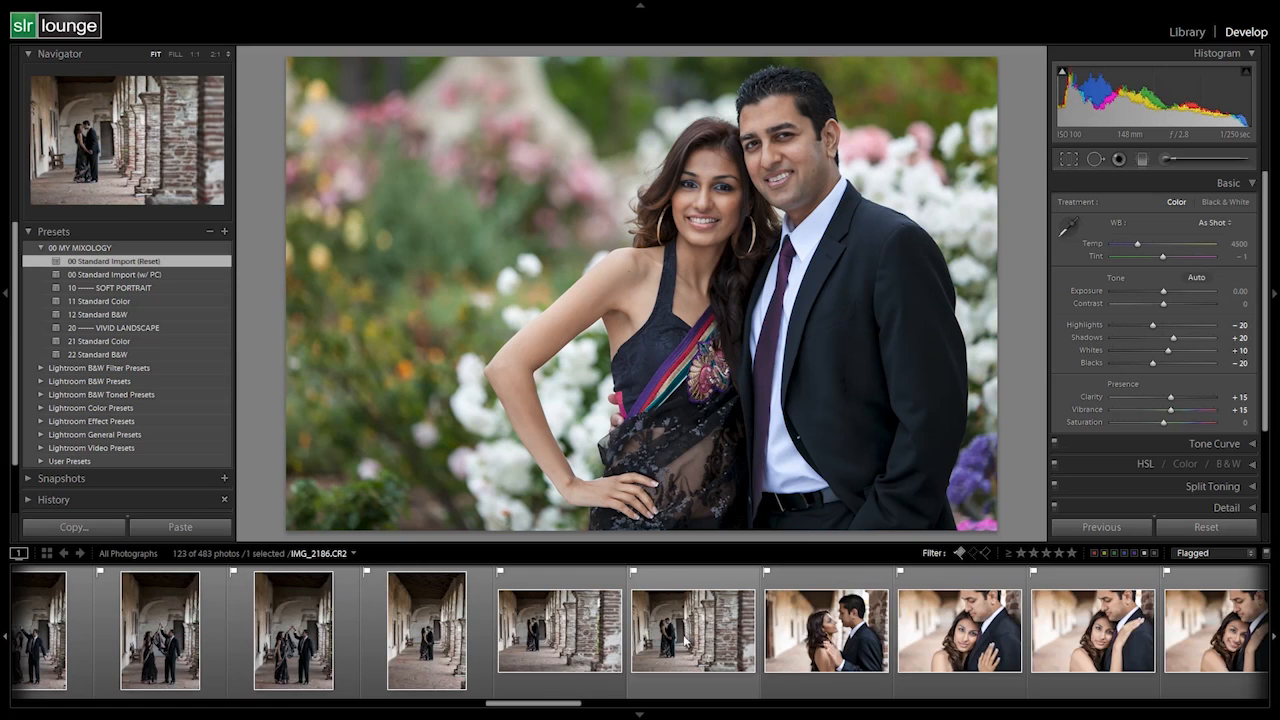
scroll(684, 642, "up", 10)
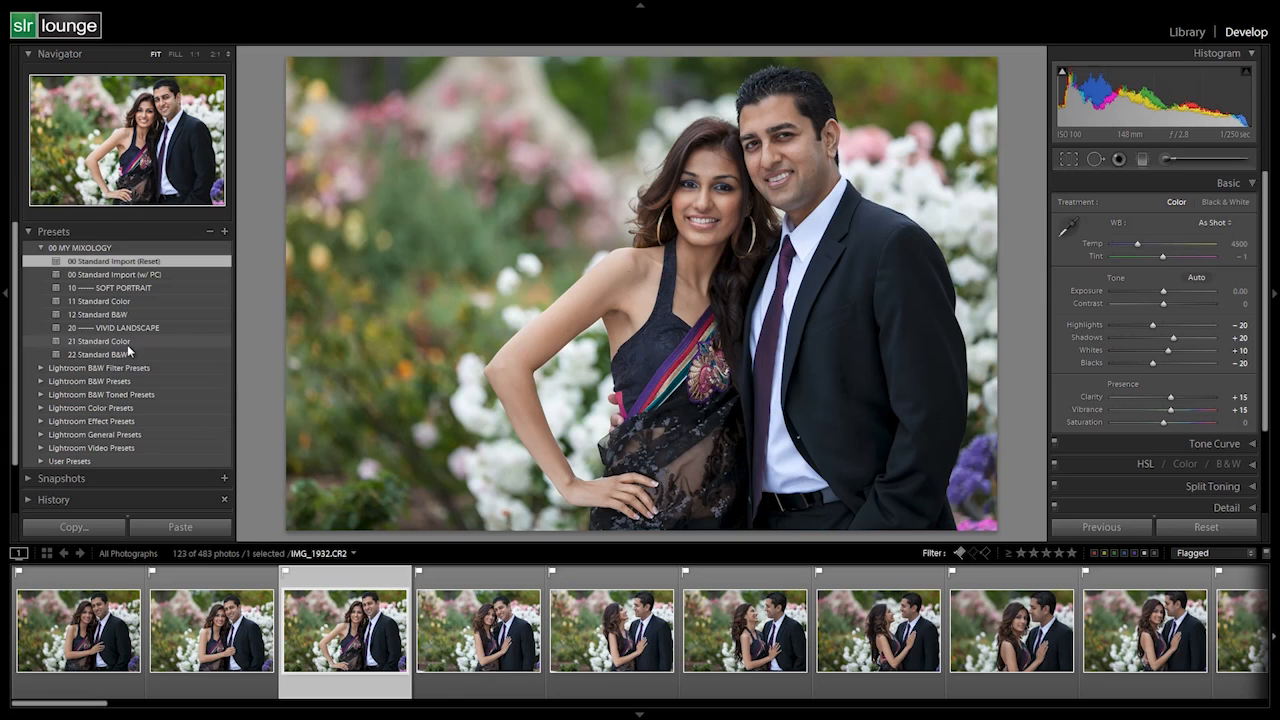
Step: Apply the 12 Standard B&W preset to IMG_1932 and set its exposure to +0.20
left_click(149, 314)
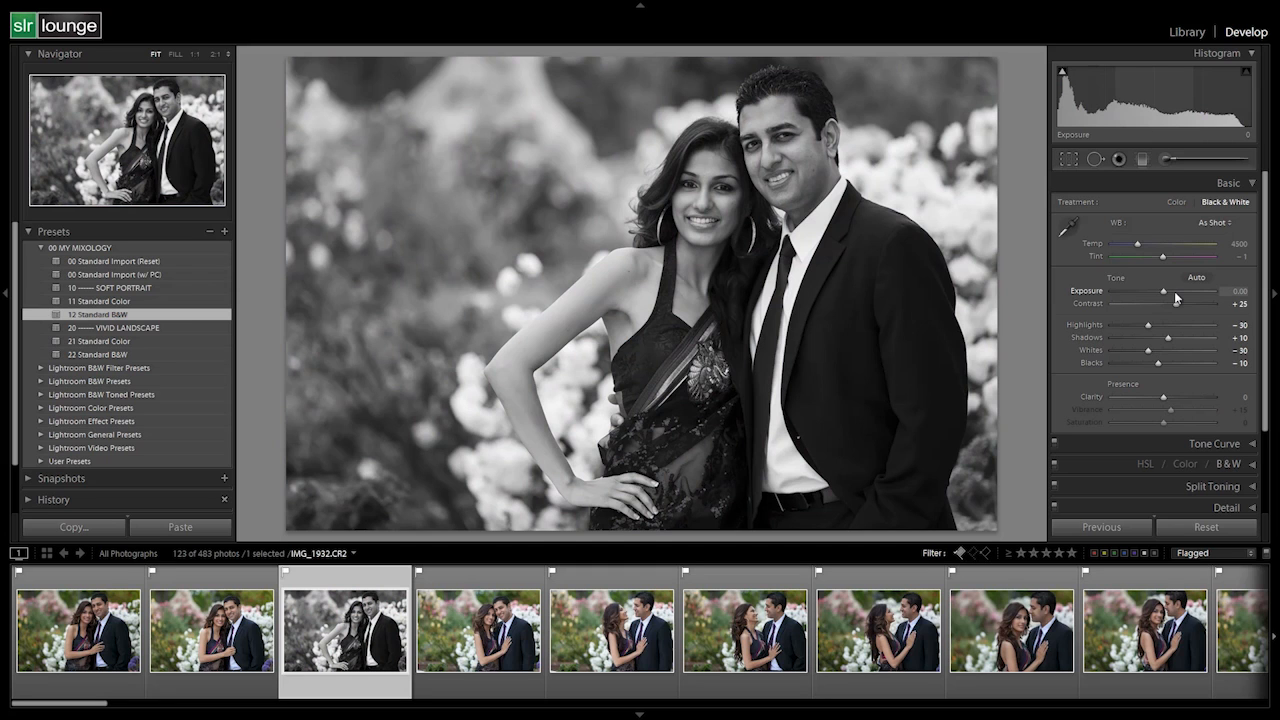
key("Up")
key("Up")
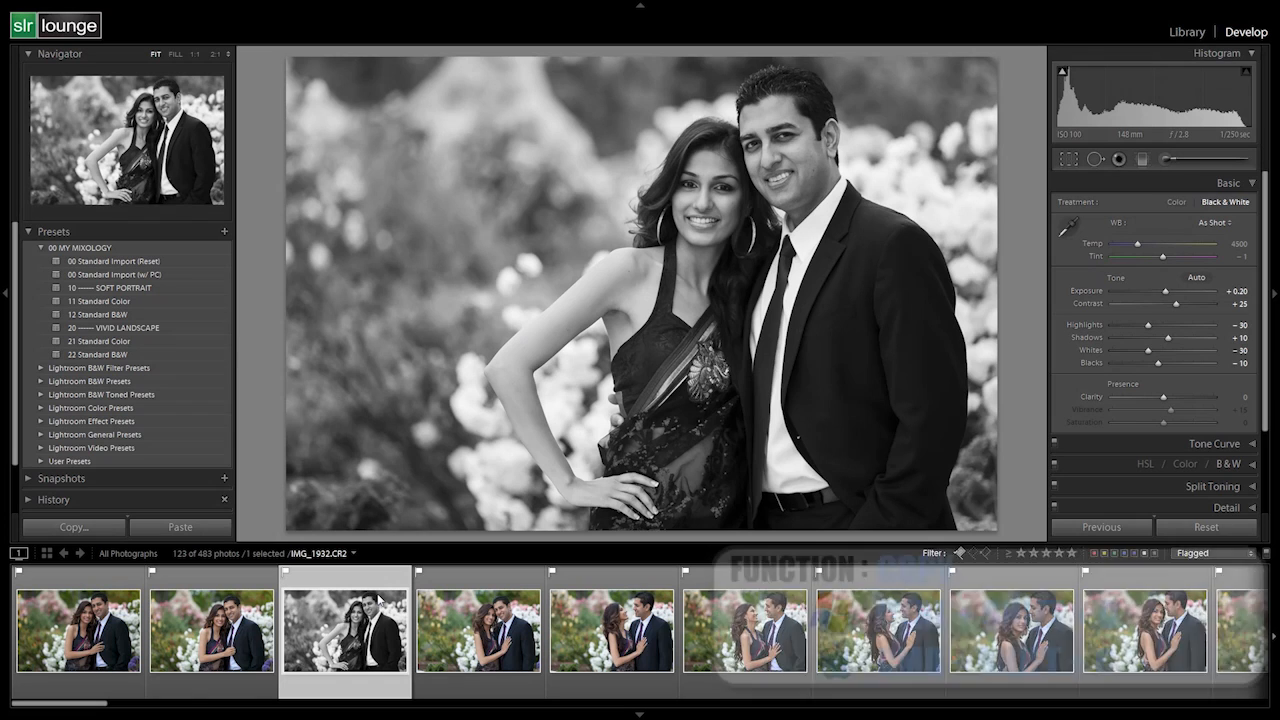
Step: Copy the develop settings of IMG_1932 with every settings category included
key("ctrl+shift+c")
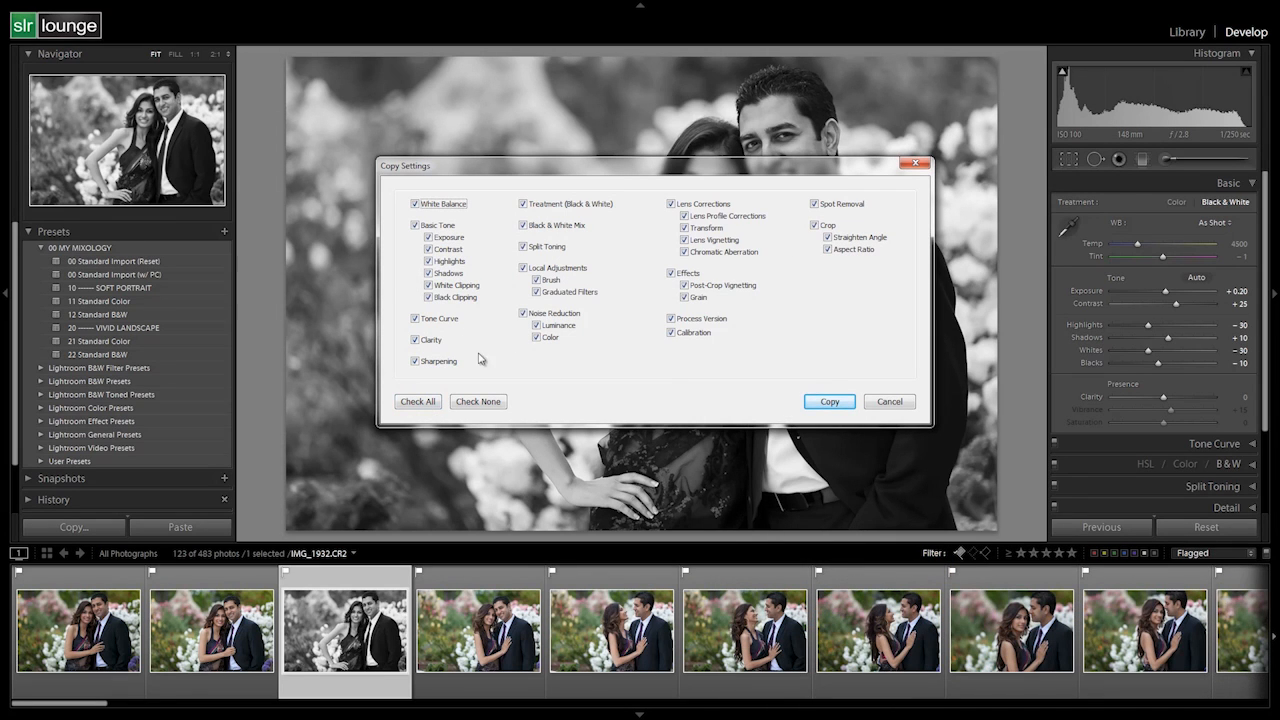
left_click(425, 402)
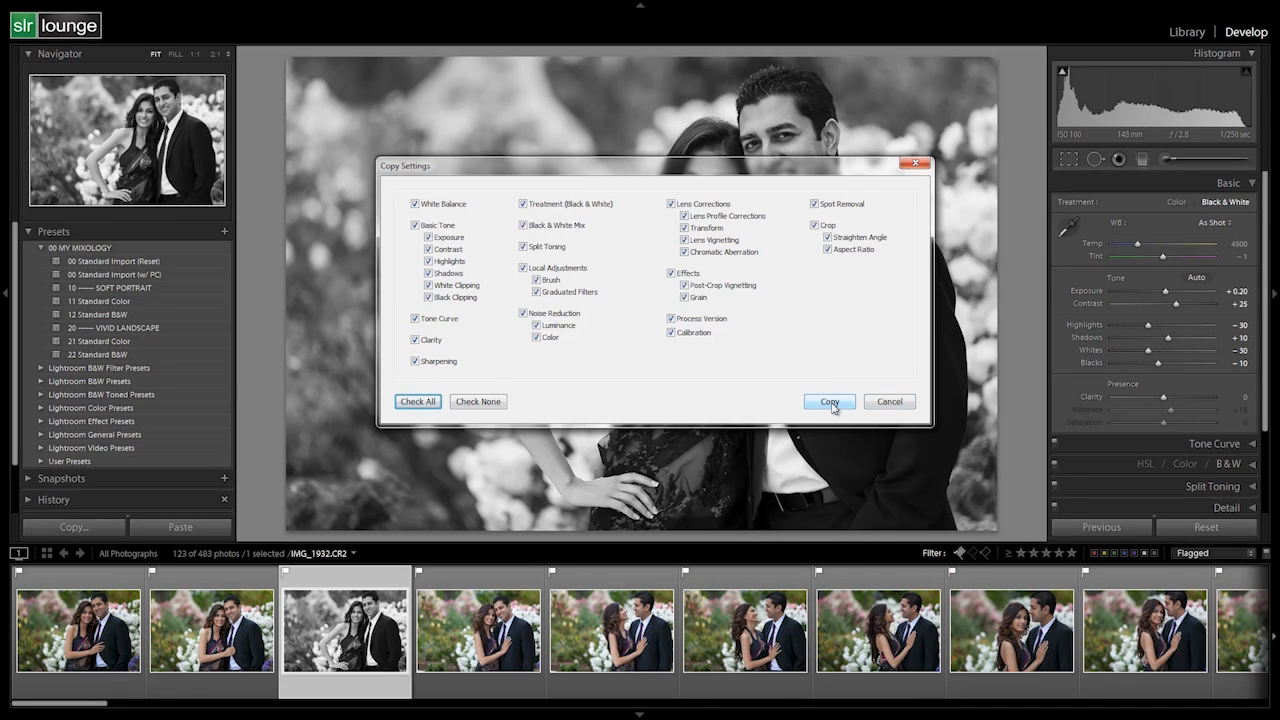
left_click(831, 402)
Step: Paste the copied black-and-white settings onto garden photo IMG_1976
left_click(805, 600)
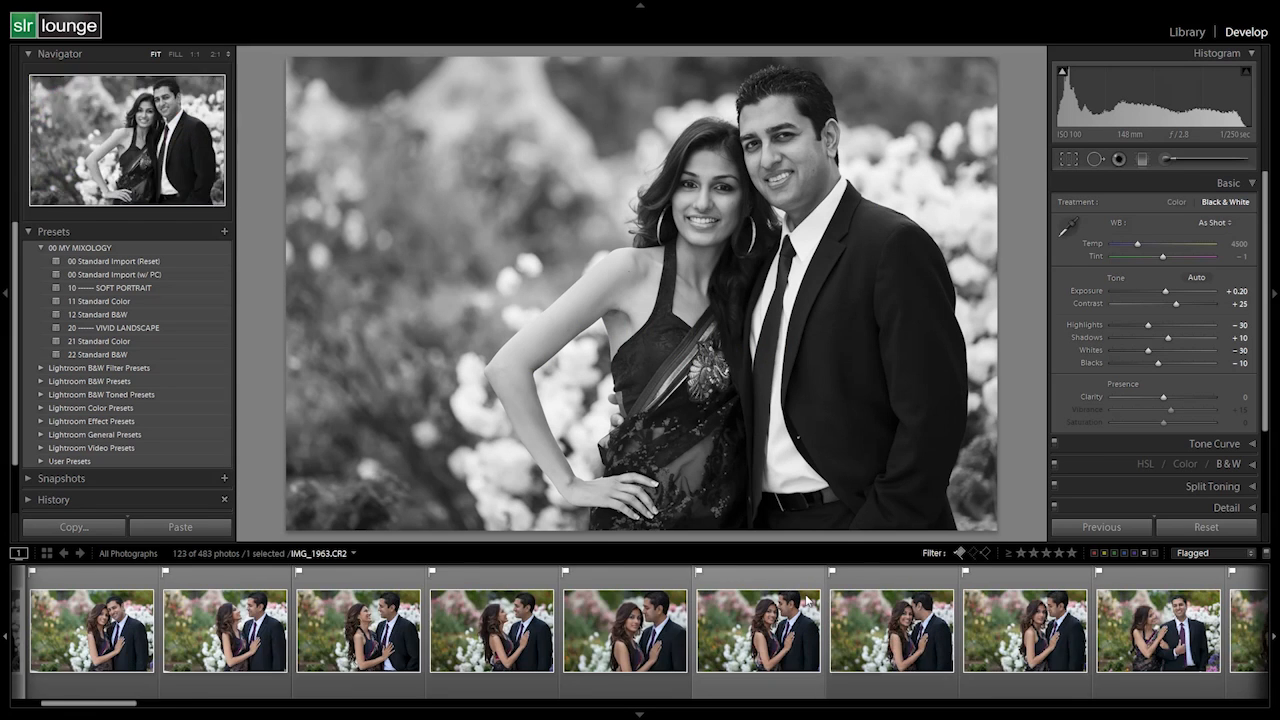
scroll(807, 600, "down", 3)
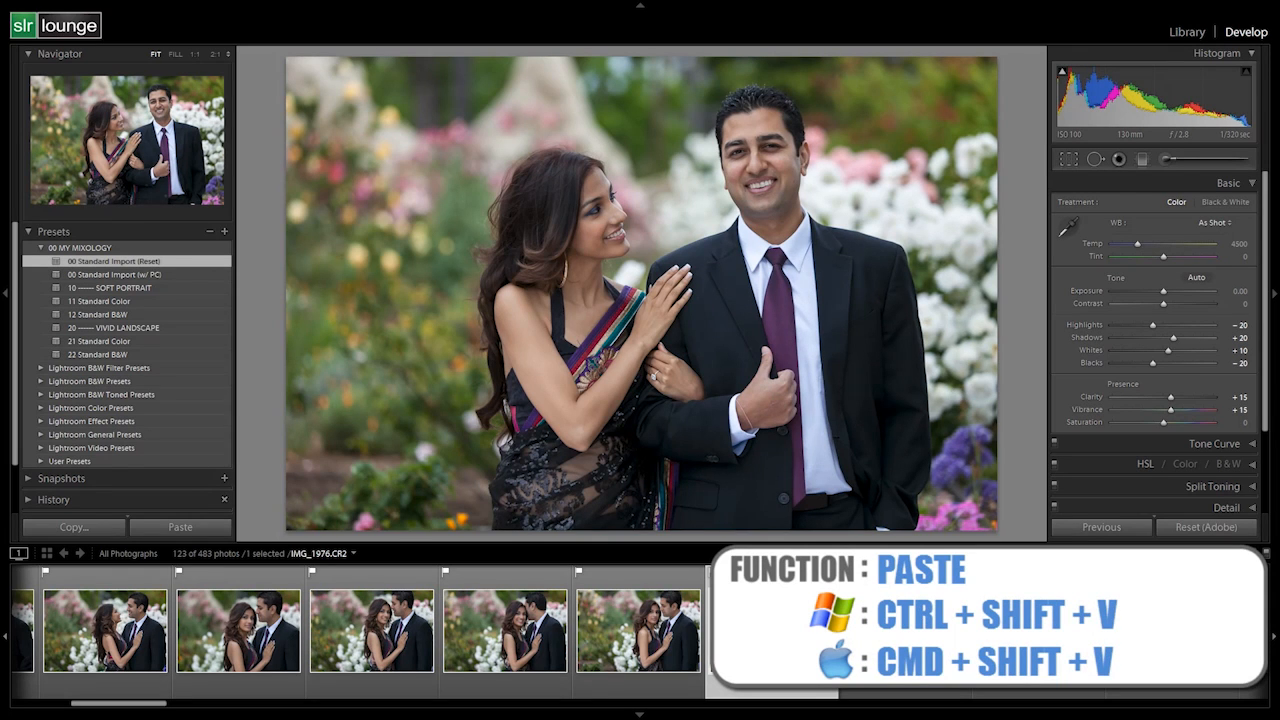
key("ctrl+shift+v")
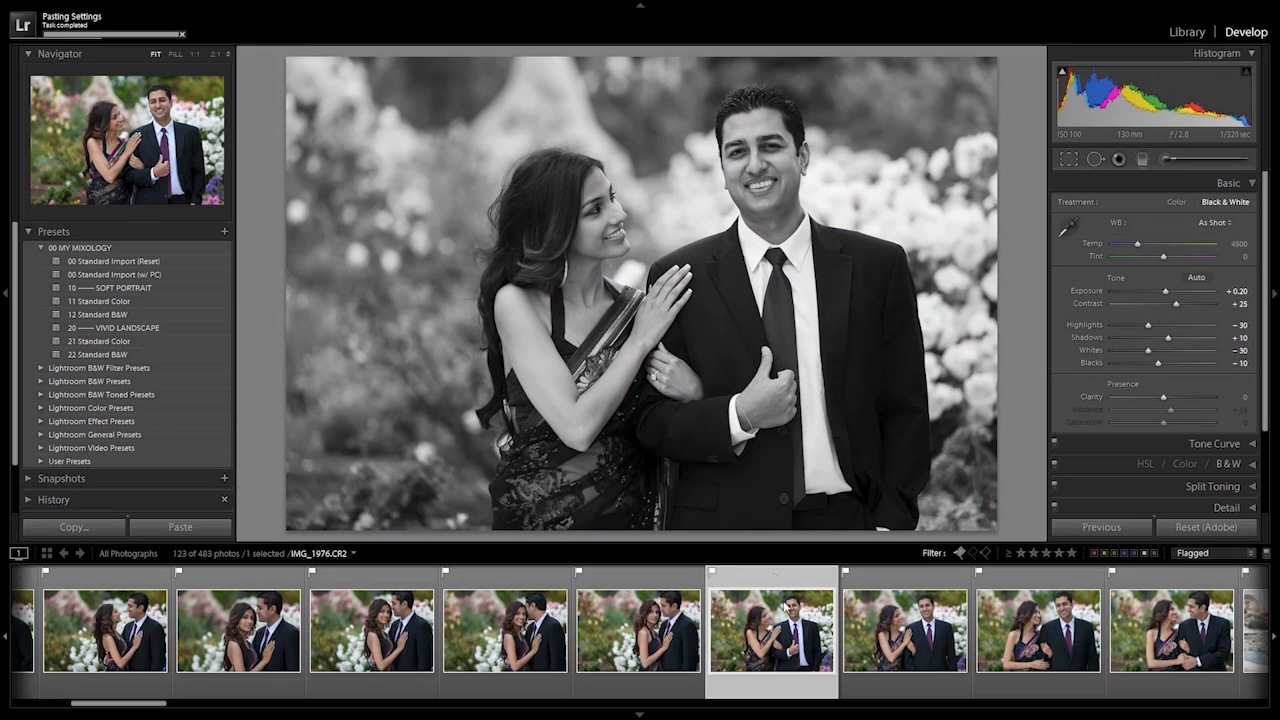
Step: Paste the same copied settings onto IMG_2081, the couple embracing in front of the brick wall
scroll(839, 612, "down", 5)
scroll(816, 630, "down", 5)
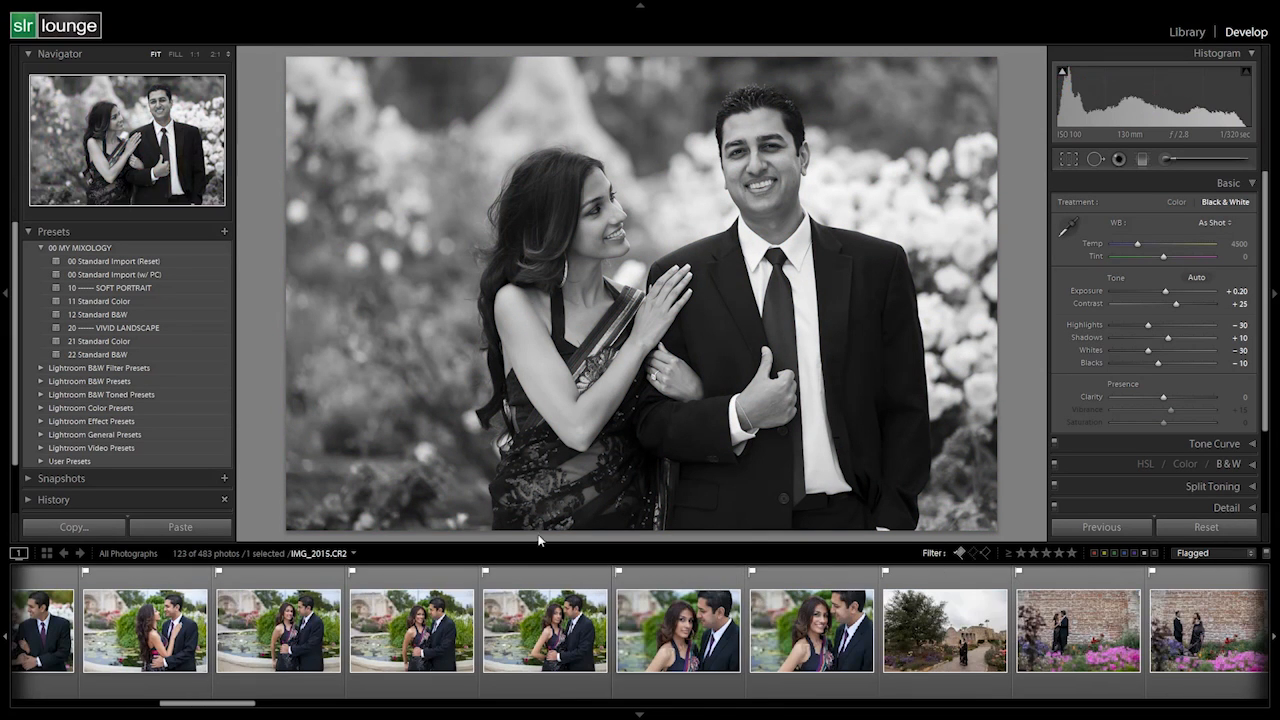
scroll(758, 634, "down", 5)
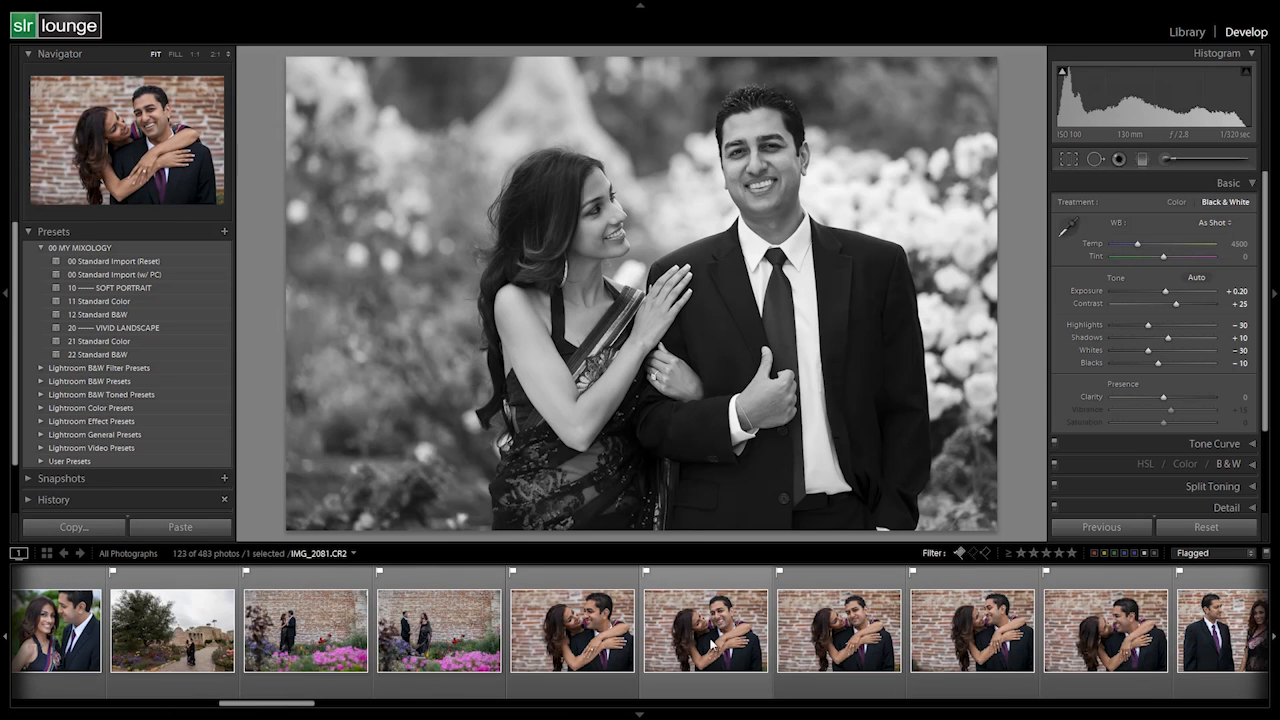
left_click(714, 630)
key("ctrl+shift+v")
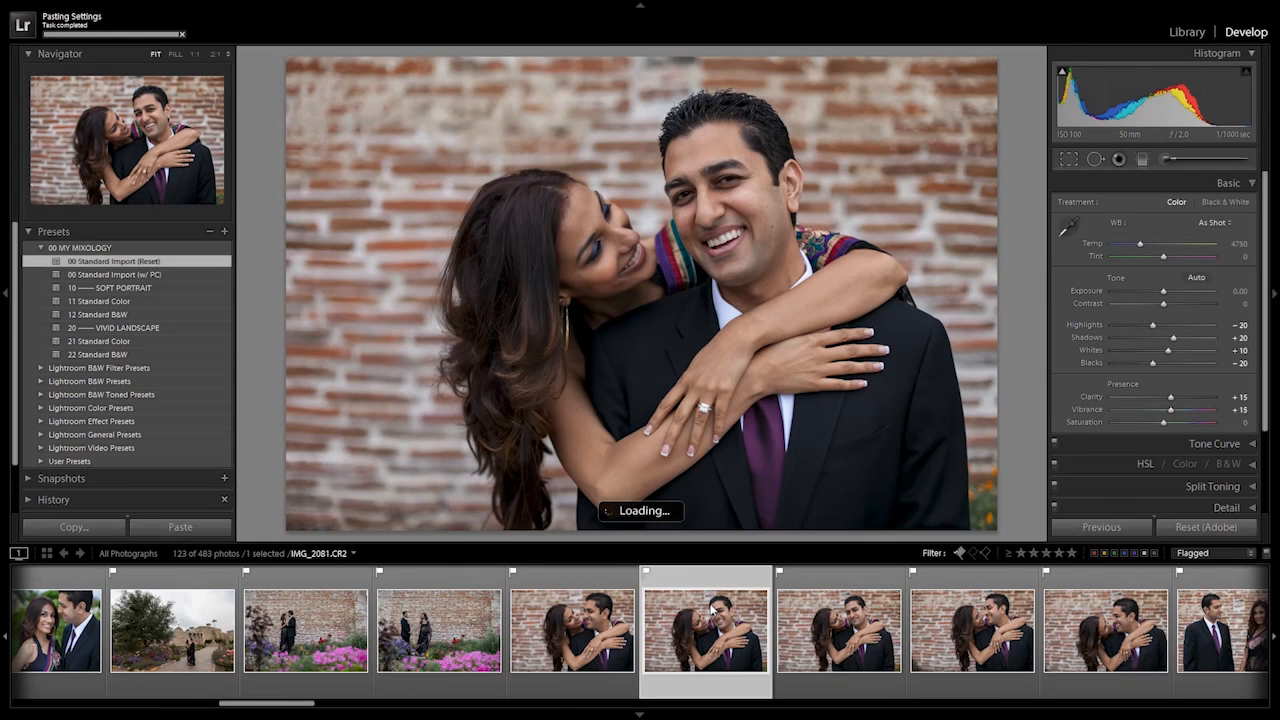